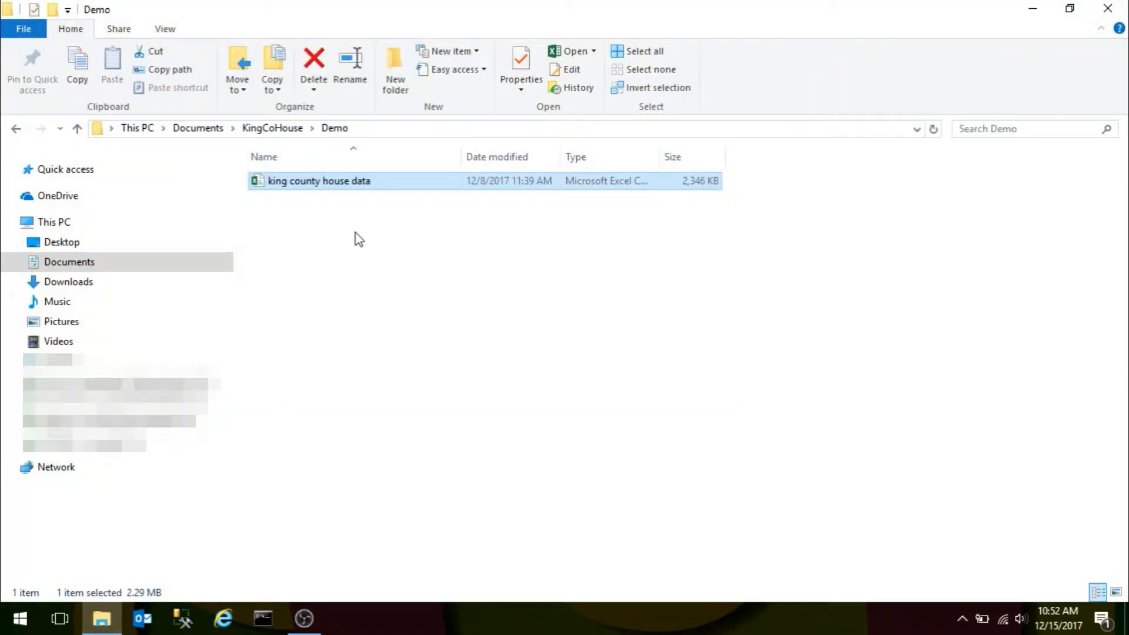
# Open the king county house data file in Excel and look over its id, date and price columns.
pyautogui.doubleClick(298, 182)
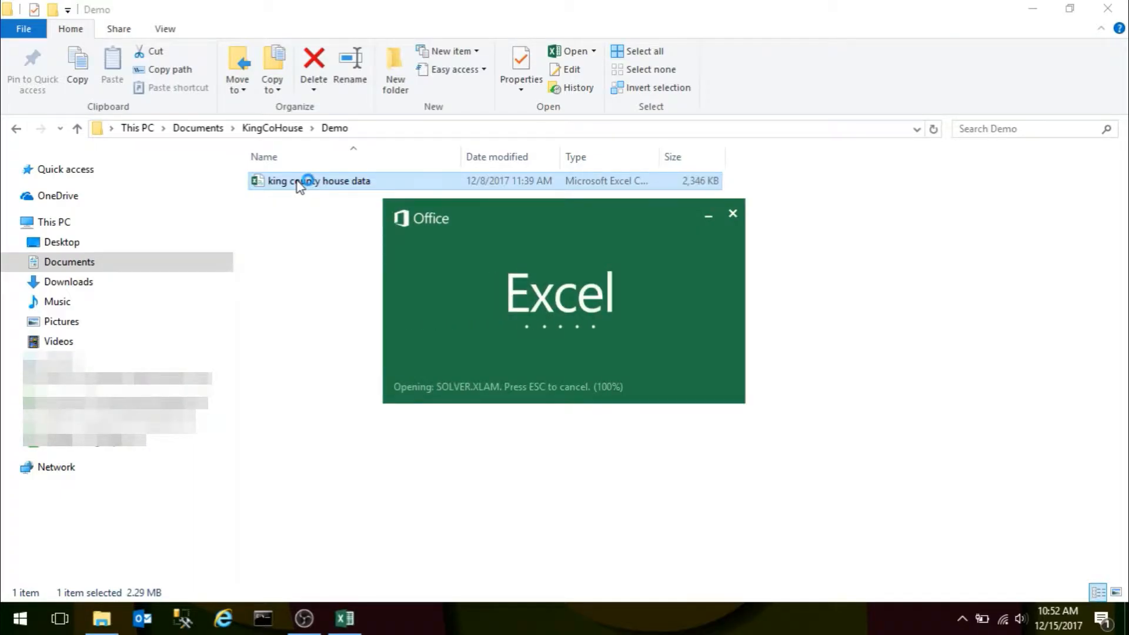
pyautogui.press('Down')
pyautogui.press('Down')
pyautogui.press('Down')
pyautogui.press('Down')
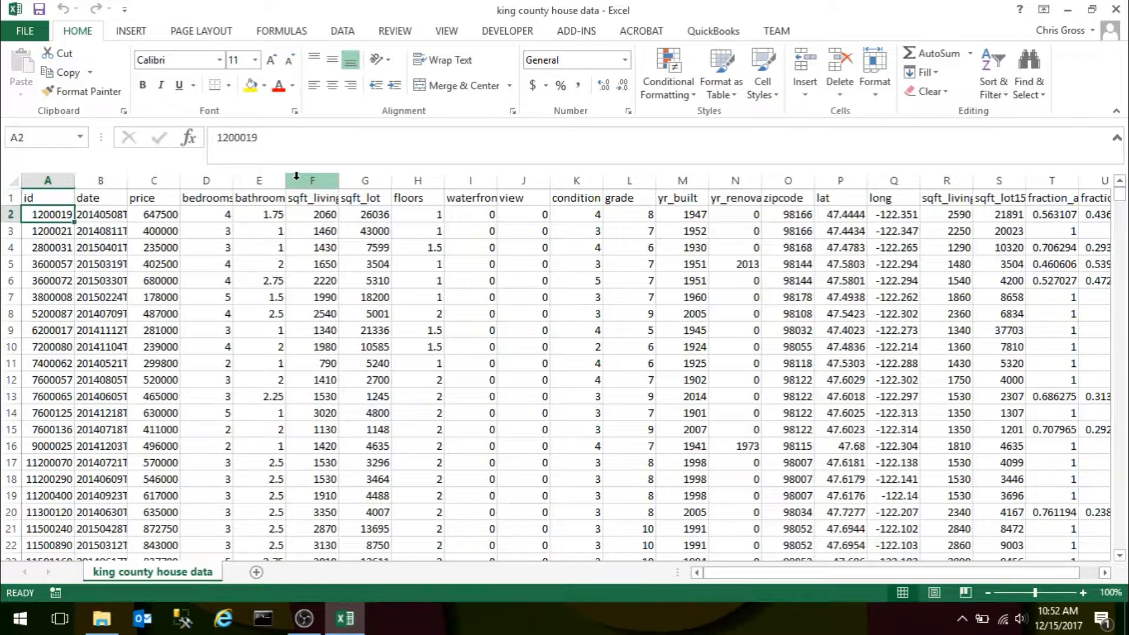
pyautogui.press('Up')
pyautogui.press('Up')
pyautogui.press('Up')
pyautogui.press('Right')
pyautogui.press('Right')
pyautogui.press('Right')
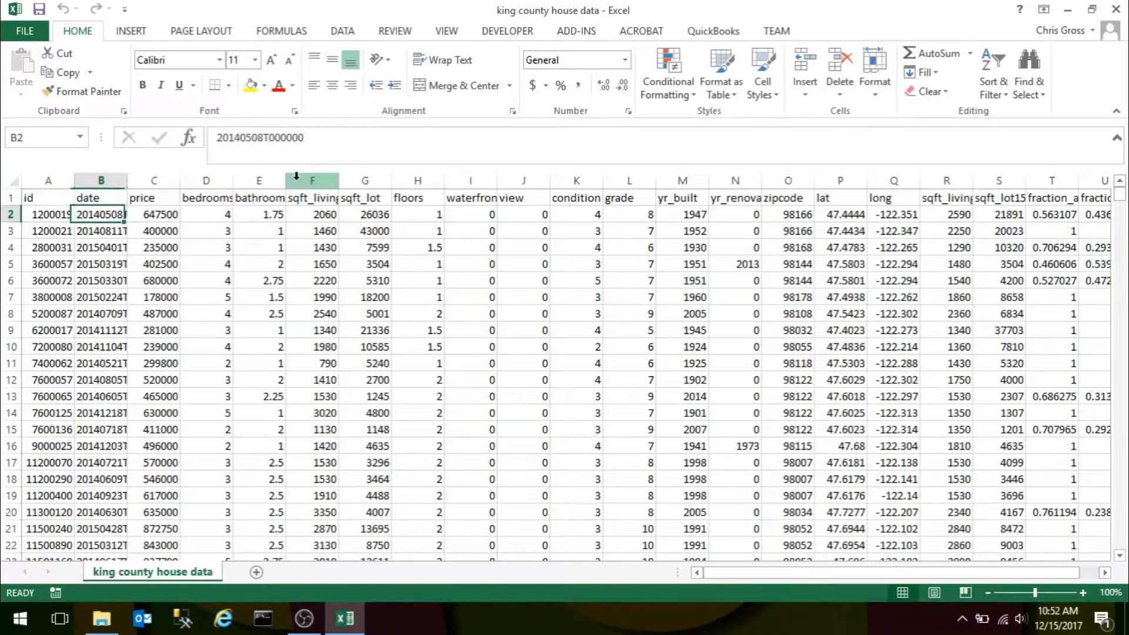
pyautogui.press('Right')
pyautogui.press('Right')
pyautogui.press('Left')
pyautogui.press('Left')
pyautogui.press('Left')
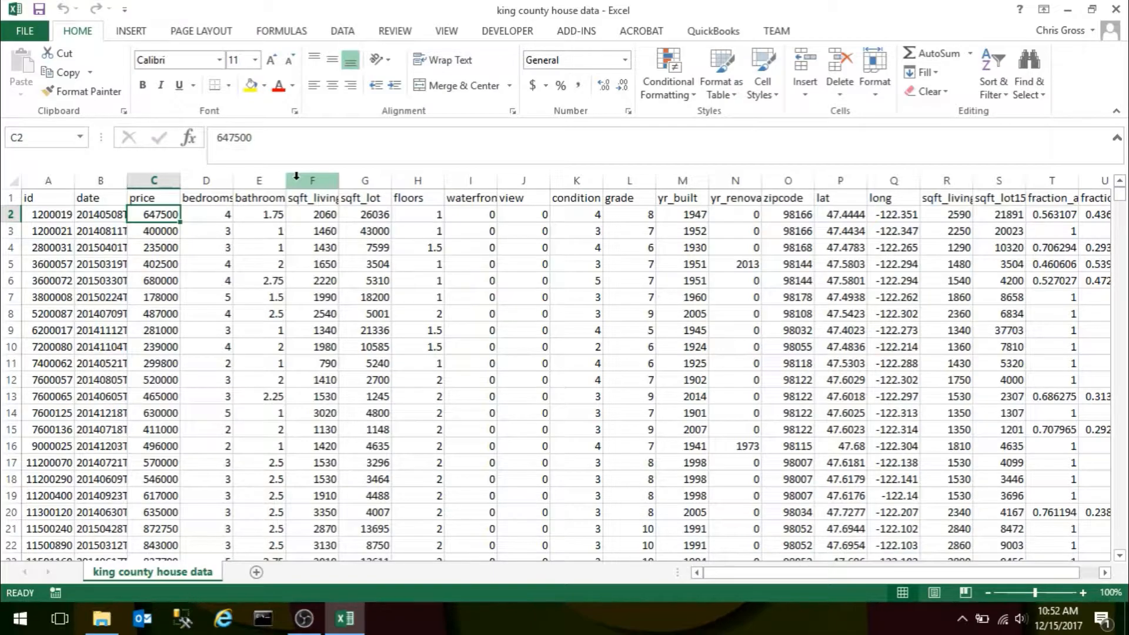
# Create a PivotTable on a new worksheet from the Excel data range $A$1:$U$21261.
pyautogui.hotkey('alt', 'd')
pyautogui.press('p')
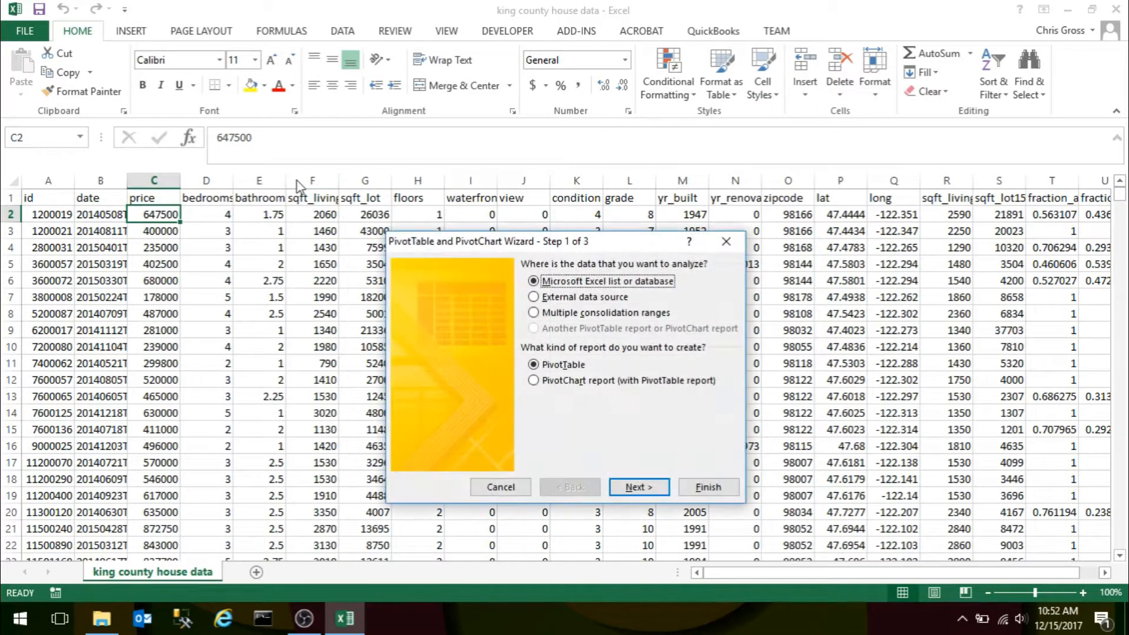
pyautogui.click(642, 481)
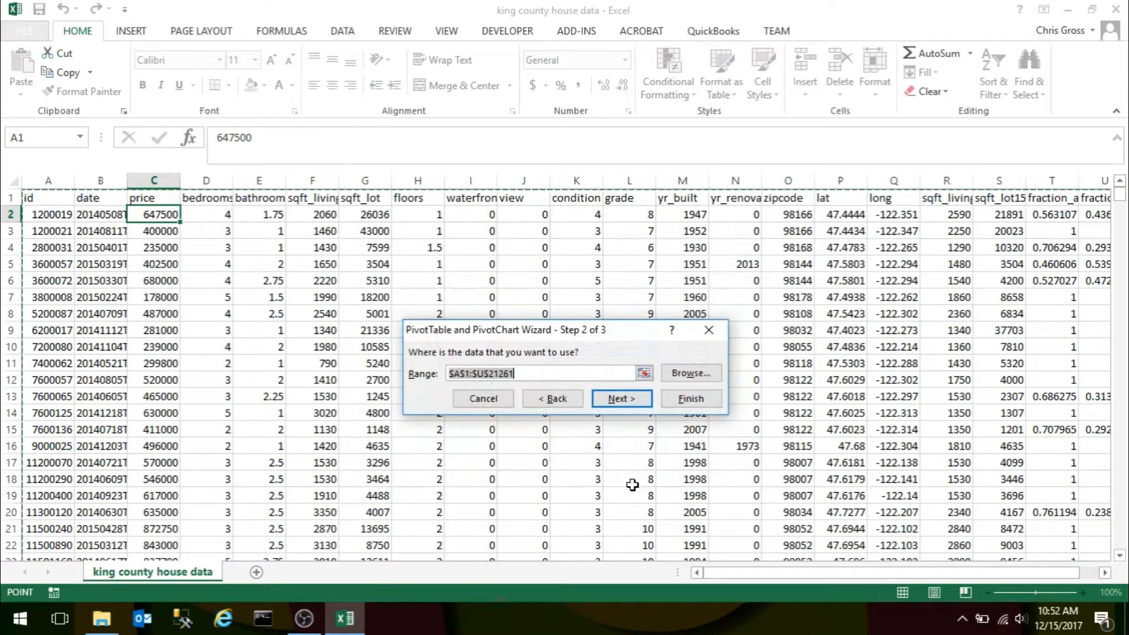
pyautogui.click(626, 399)
pyautogui.click(738, 448)
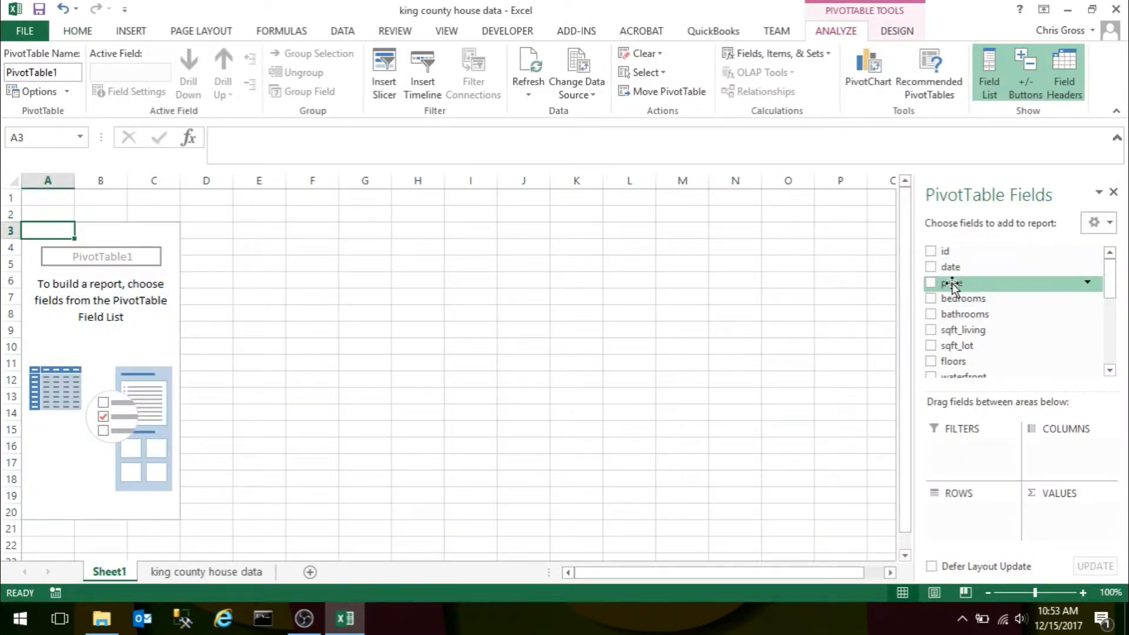
# Build the PivotTable with bedrooms as rows and price as values, summarized by Average.
pyautogui.moveTo(952, 286); pyautogui.dragTo(1053, 520)
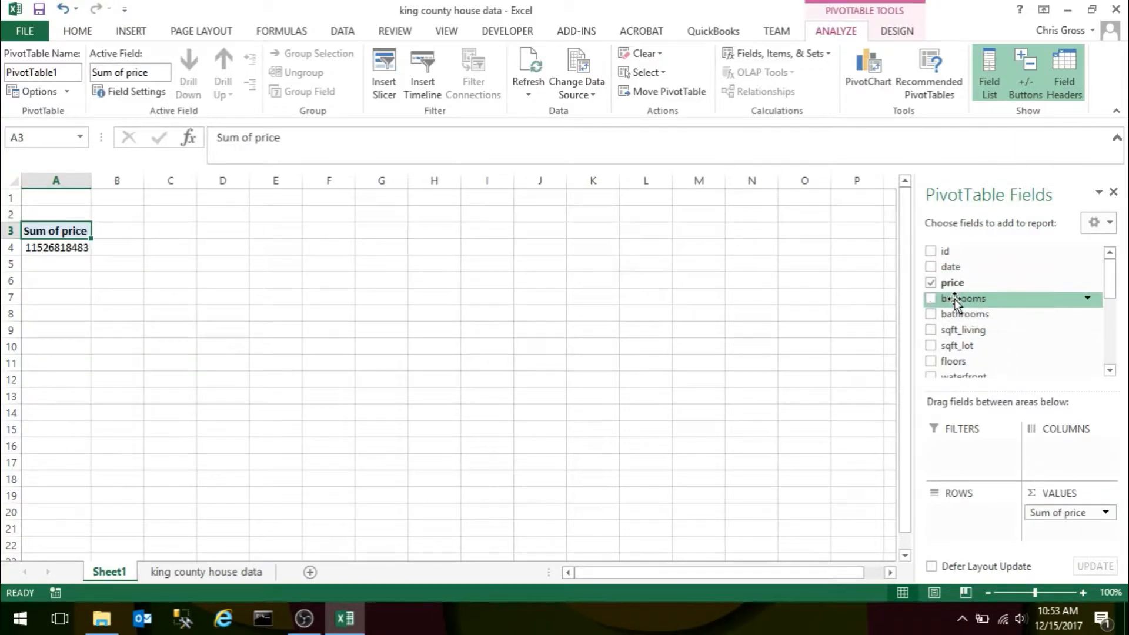
pyautogui.moveTo(956, 304); pyautogui.dragTo(975, 520)
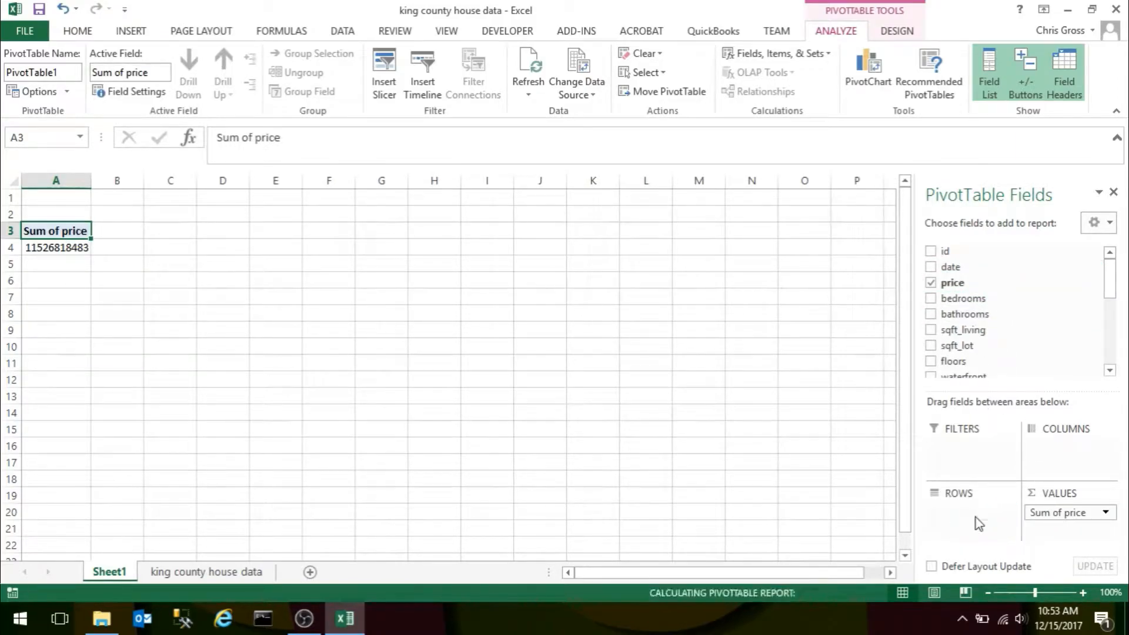
pyautogui.click(1106, 513)
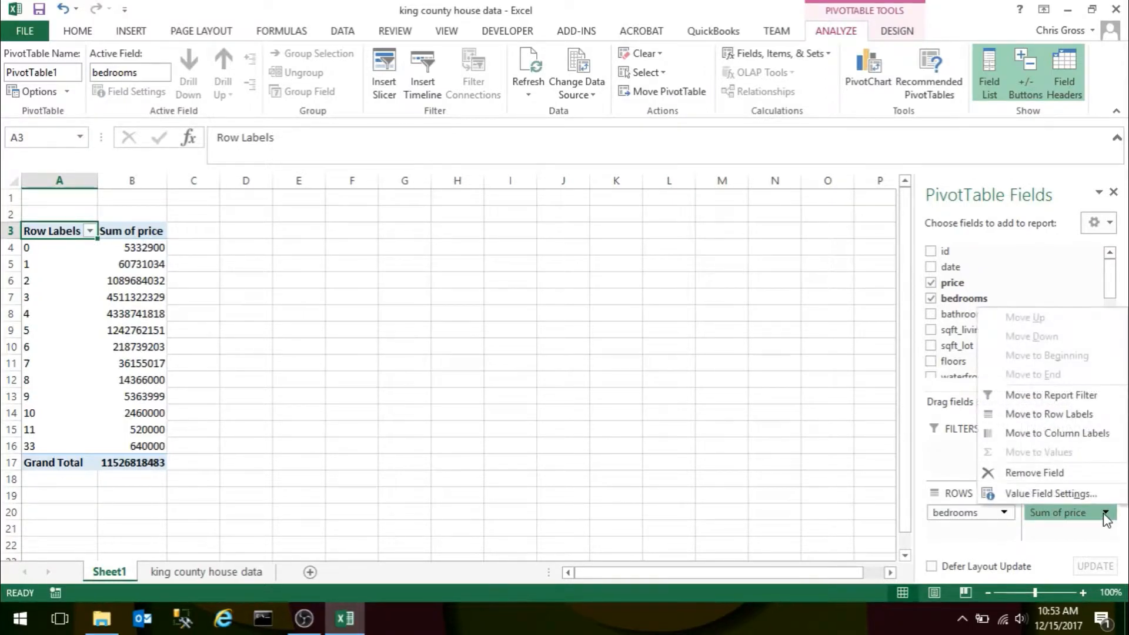
pyautogui.click(1053, 494)
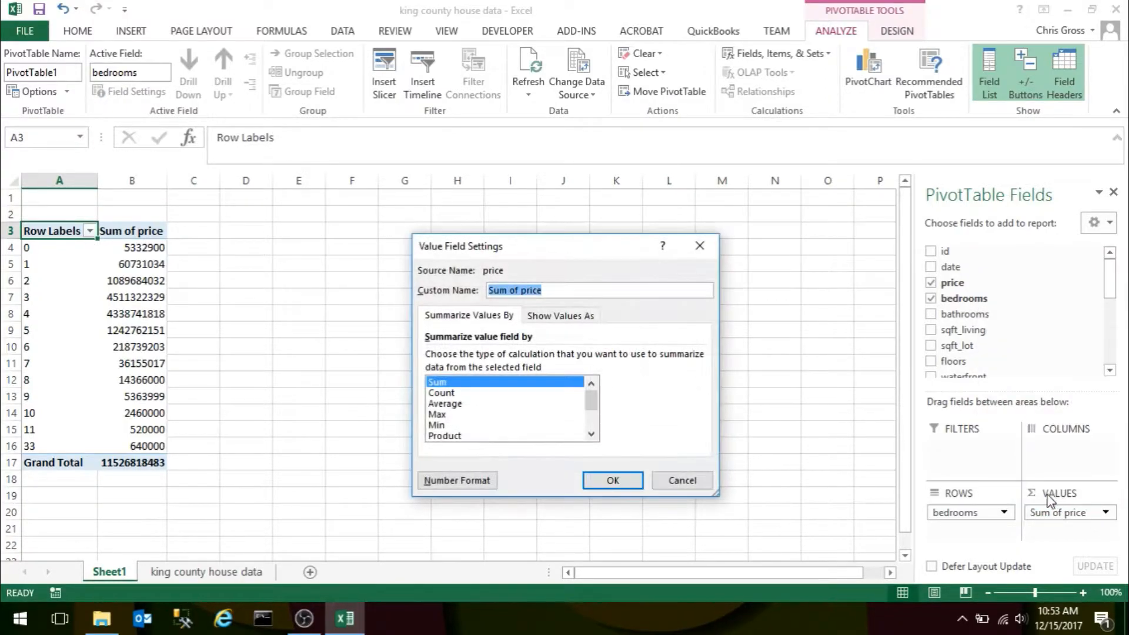
pyautogui.click(445, 404)
pyautogui.click(613, 480)
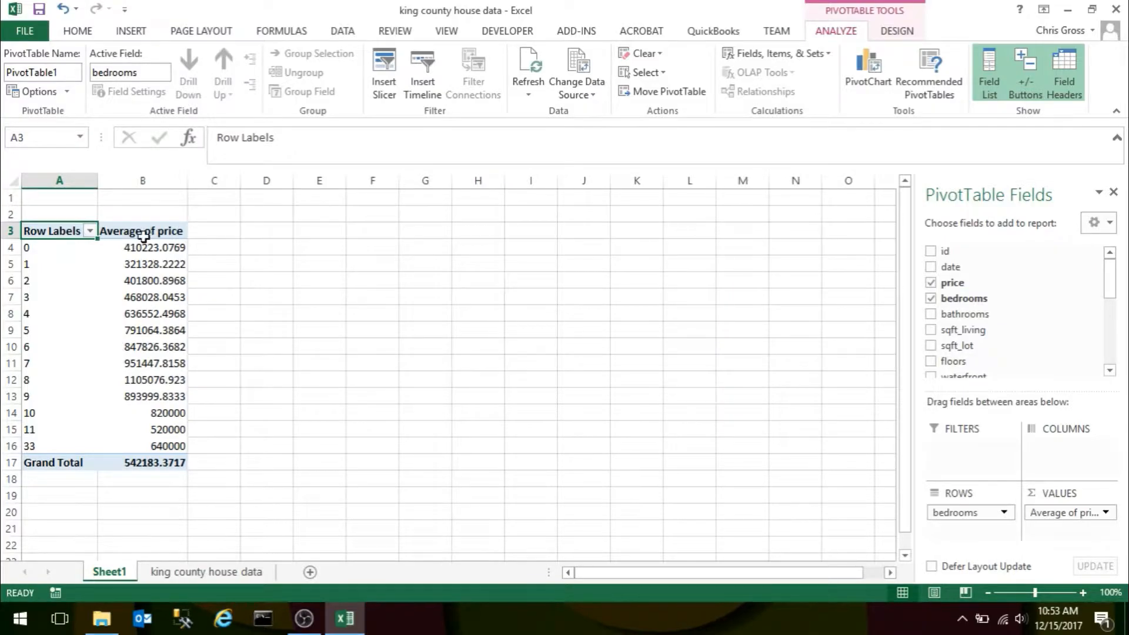
# Format the average price values with thousands separators and no decimal places.
pyautogui.click(138, 252)
pyautogui.hotkey('shift', 'Down')
pyautogui.hotkey('shift', 'Down')
pyautogui.hotkey('shift', 'Down')
pyautogui.hotkey('shift', 'Down')
pyautogui.hotkey('shift', 'Down')
pyautogui.hotkey('shift', 'Down')
pyautogui.hotkey('shift', 'Down')
pyautogui.hotkey('shift', 'Down')
pyautogui.hotkey('shift', 'Down')
pyautogui.hotkey('shift', 'Down')
pyautogui.hotkey('shift', 'Down')
pyautogui.hotkey('shift', 'Down')
pyautogui.hotkey('shift', 'Down')
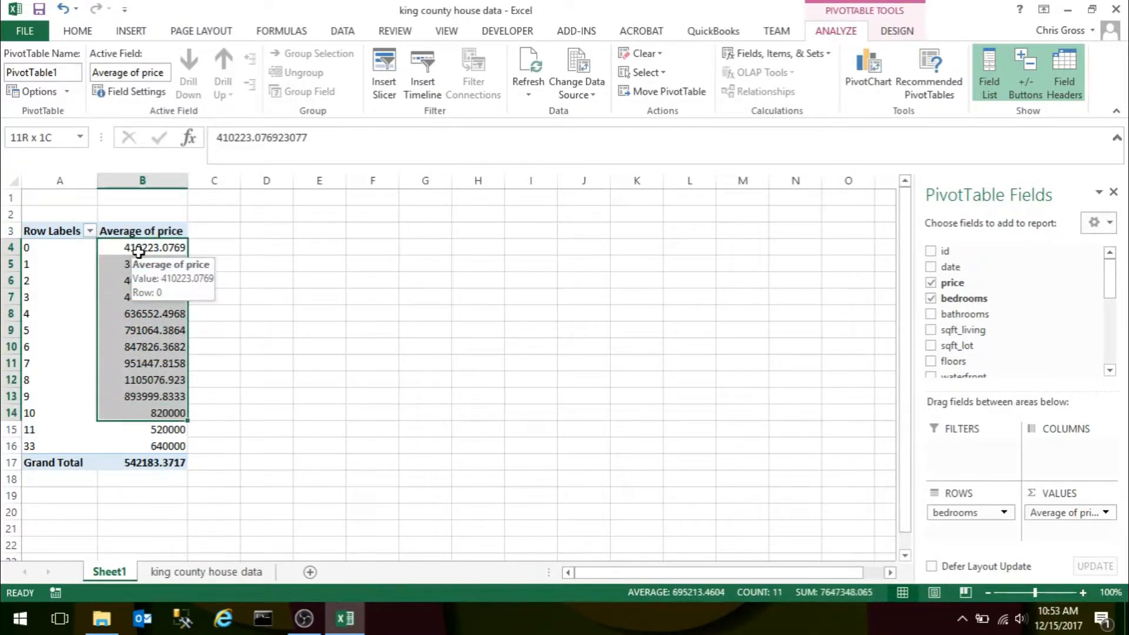
pyautogui.click(78, 31)
pyautogui.click(578, 86)
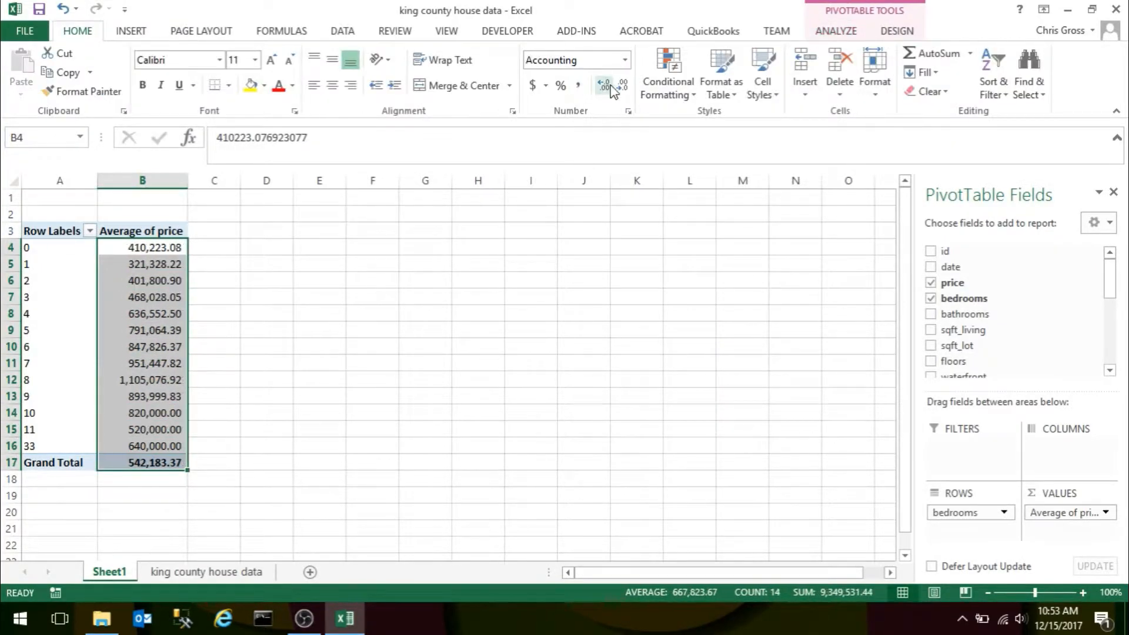
pyautogui.click(623, 86)
pyautogui.click(623, 87)
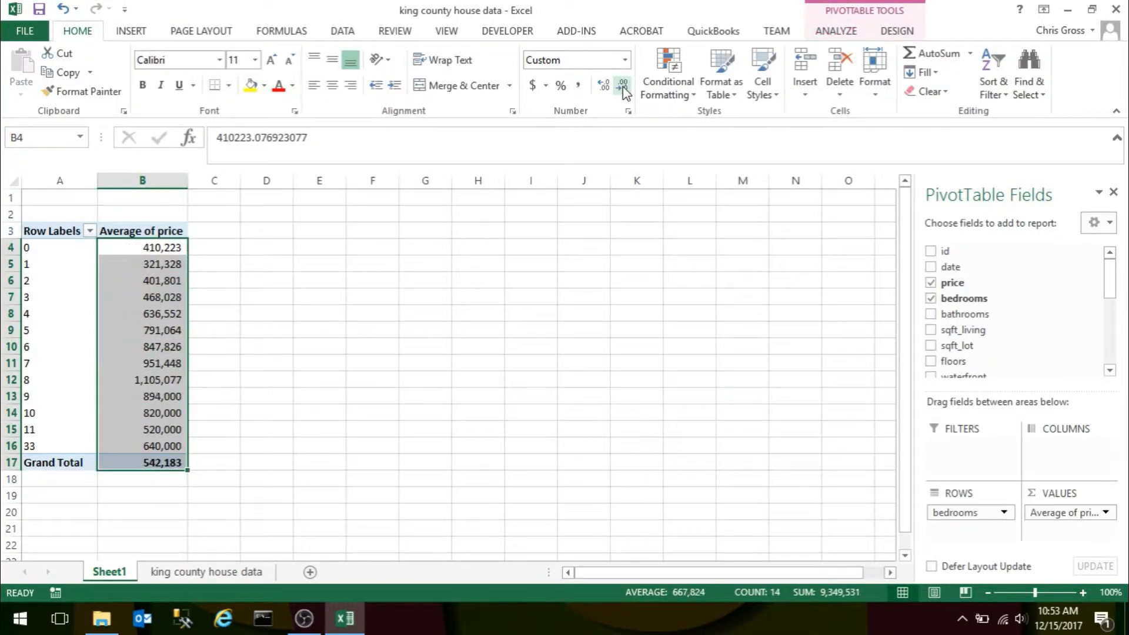
# Examine how the average price varies with the number of bedrooms in the PivotTable.
pyautogui.press('Left')
pyautogui.press('Down')
pyautogui.press('Right')
pyautogui.press('Down')
pyautogui.press('Down')
pyautogui.press('Down')
pyautogui.press('Down')
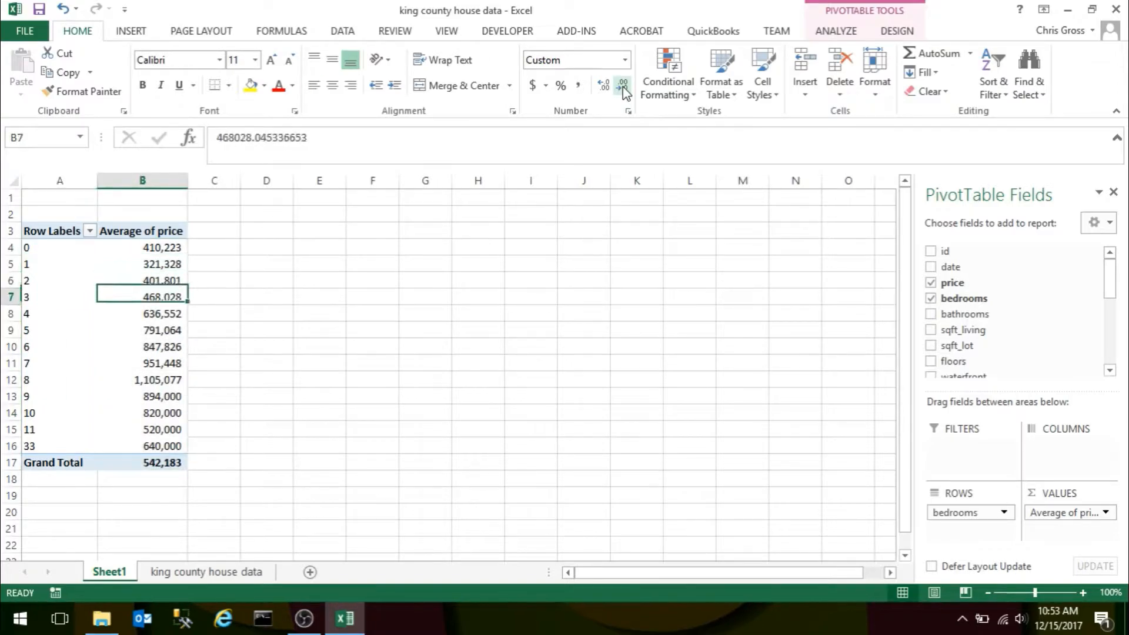
pyautogui.press('Up')
pyautogui.press('Up')
pyautogui.press('Up')
pyautogui.press('Up')
pyautogui.press('Down')
pyautogui.press('Down')
pyautogui.press('Down')
pyautogui.press('Down')
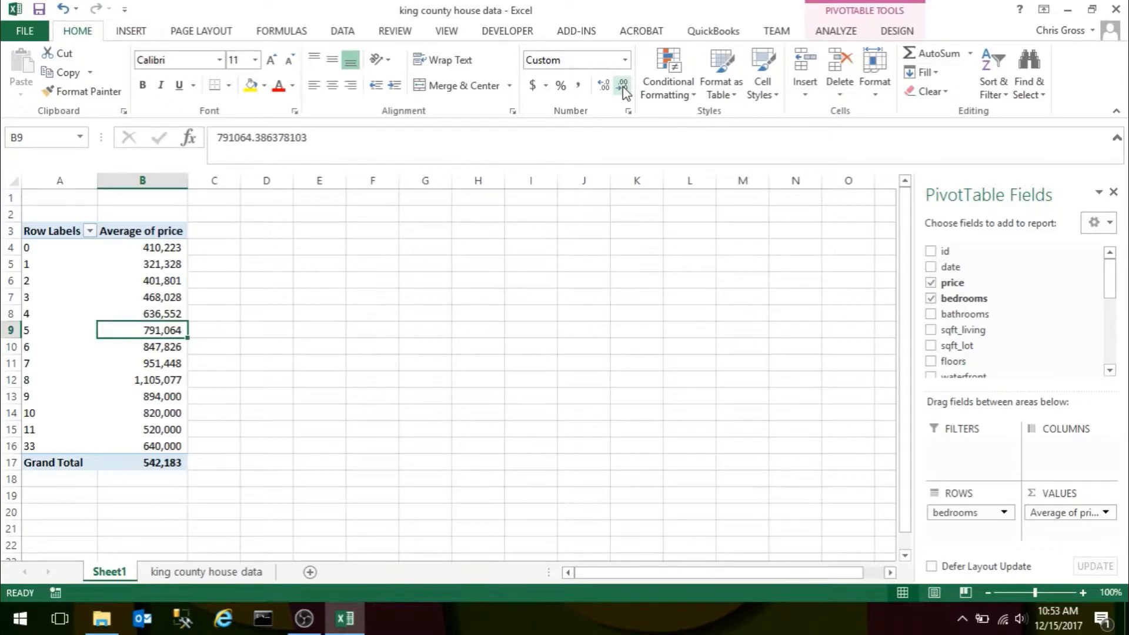
pyautogui.press('Down')
pyautogui.press('Down')
pyautogui.press('Up')
pyautogui.press('Up')
pyautogui.press('Up')
pyautogui.press('Up')
pyautogui.press('Up')
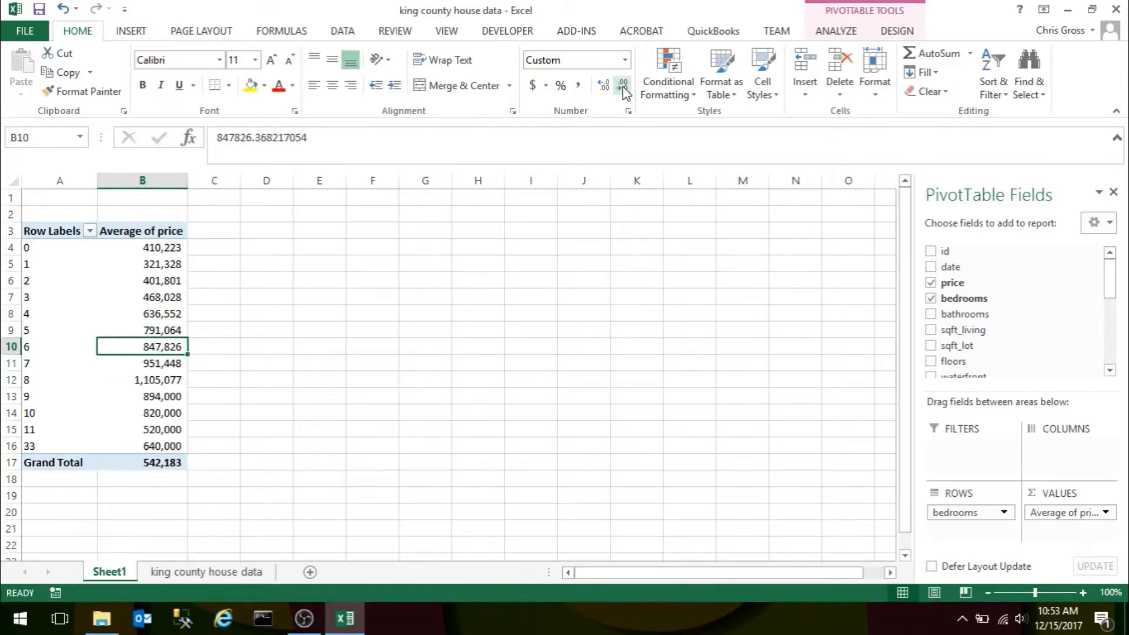
pyautogui.press('Down')
pyautogui.press('Down')
pyautogui.press('Down')
pyautogui.press('Down')
pyautogui.press('Down')
pyautogui.press('Down')
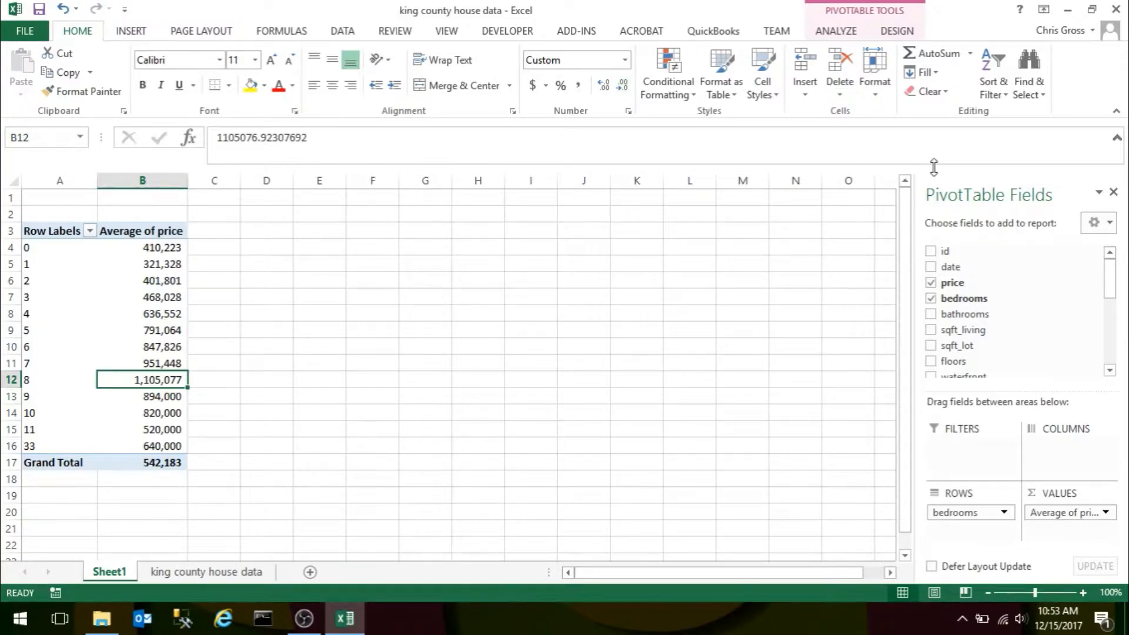
# Add a count of date to the PivotTable's values and paste a copy of the whole PivotTable at cell E3.
pyautogui.moveTo(949, 268); pyautogui.dragTo(1067, 547)
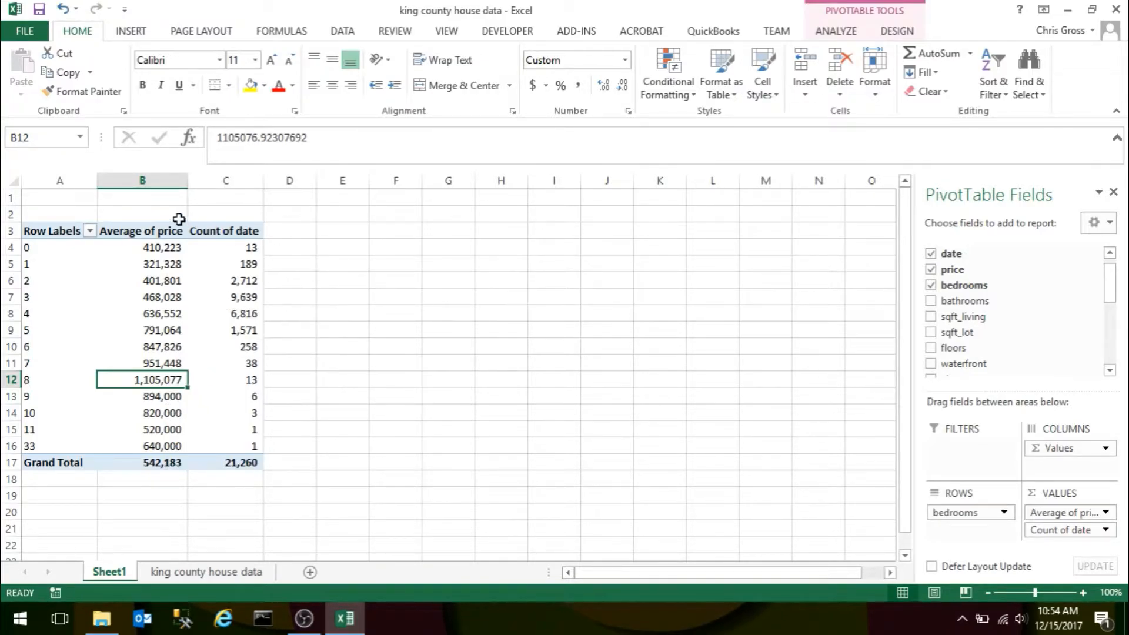
pyautogui.click(55, 228)
pyautogui.hotkey('shift', 'Right')
pyautogui.hotkey('shift', 'Right')
pyautogui.hotkey('shift', 'Down')
pyautogui.hotkey('shift', 'Down')
pyautogui.hotkey('shift', 'Down')
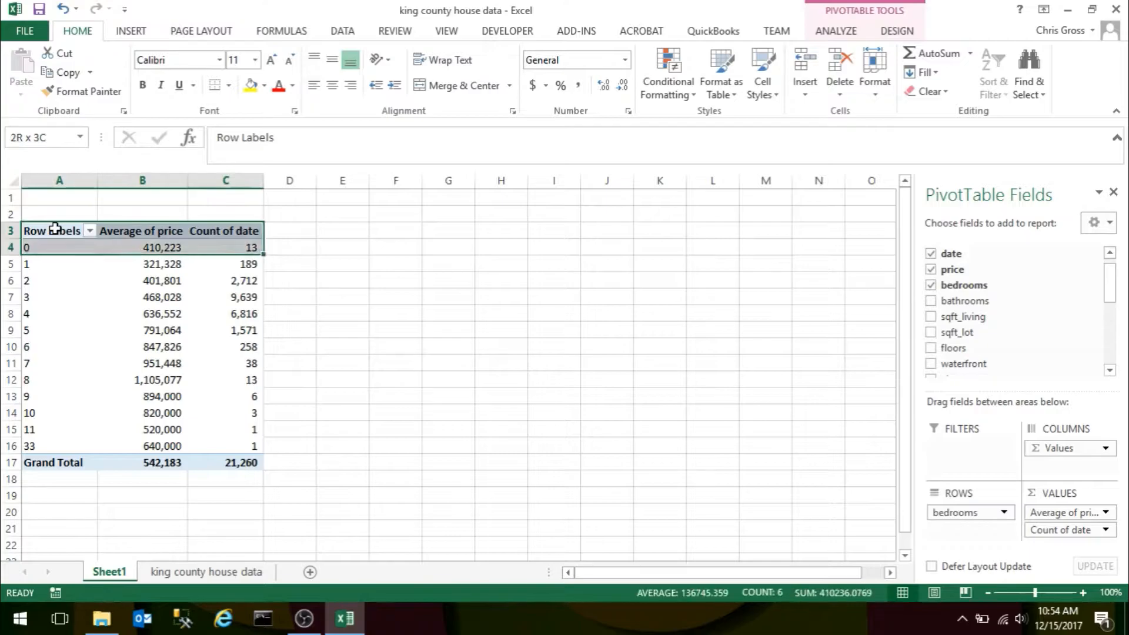
pyautogui.hotkey('shift', 'Down')
pyautogui.hotkey('shift', 'Down')
pyautogui.hotkey('shift', 'Down')
pyautogui.hotkey('shift', 'Down')
pyautogui.hotkey('shift', 'Down')
pyautogui.hotkey('shift', 'Down')
pyautogui.hotkey('shift', 'Down')
pyautogui.hotkey('shift', 'Down')
pyautogui.hotkey('shift', 'Down')
pyautogui.hotkey('shift', 'Down')
pyautogui.hotkey('shift', 'Down')
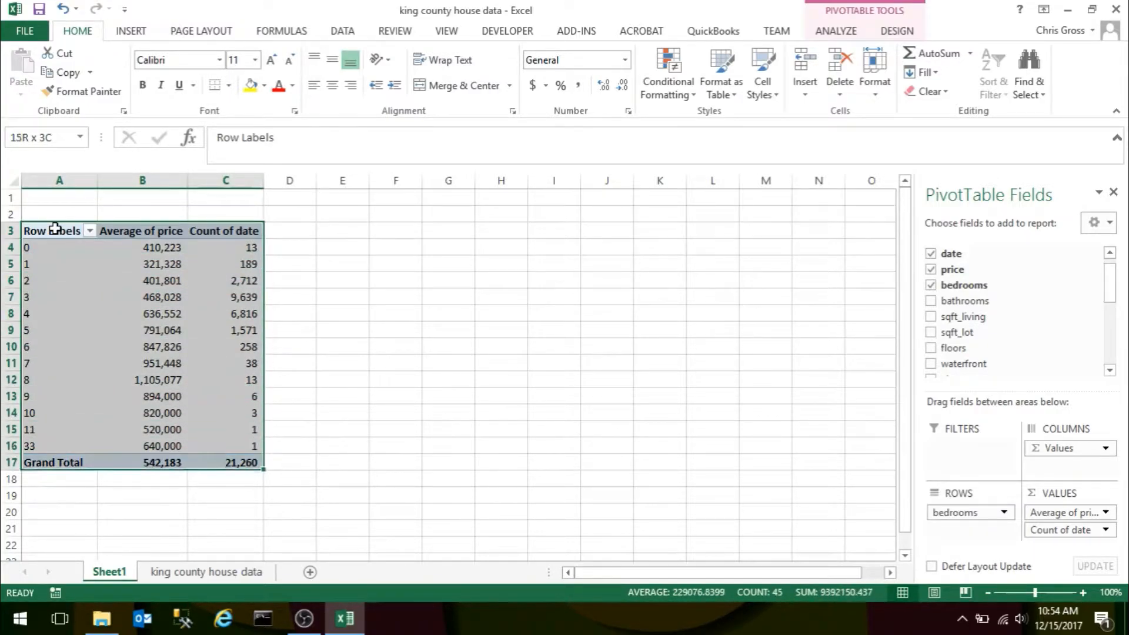
pyautogui.hotkey('ctrl', 'c')
pyautogui.press('Right')
pyautogui.press('Right')
pyautogui.press('Right')
pyautogui.press('Right')
pyautogui.press('Return')
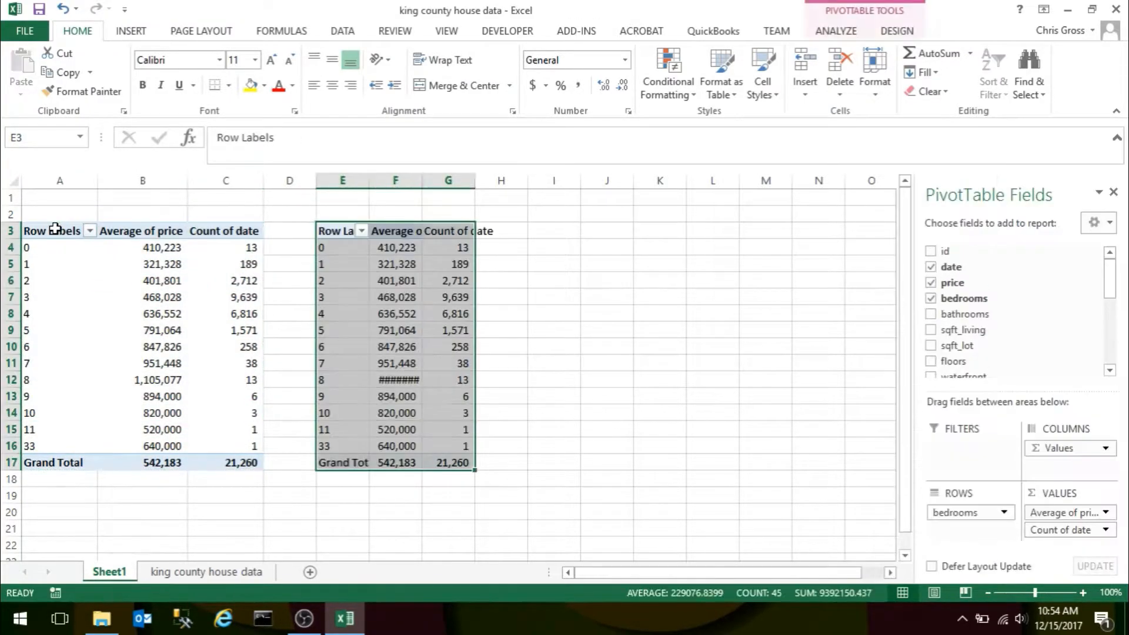
# Replace bedrooms with bathrooms as the row field of the copied PivotTable.
pyautogui.click(931, 299)
pyautogui.click(931, 315)
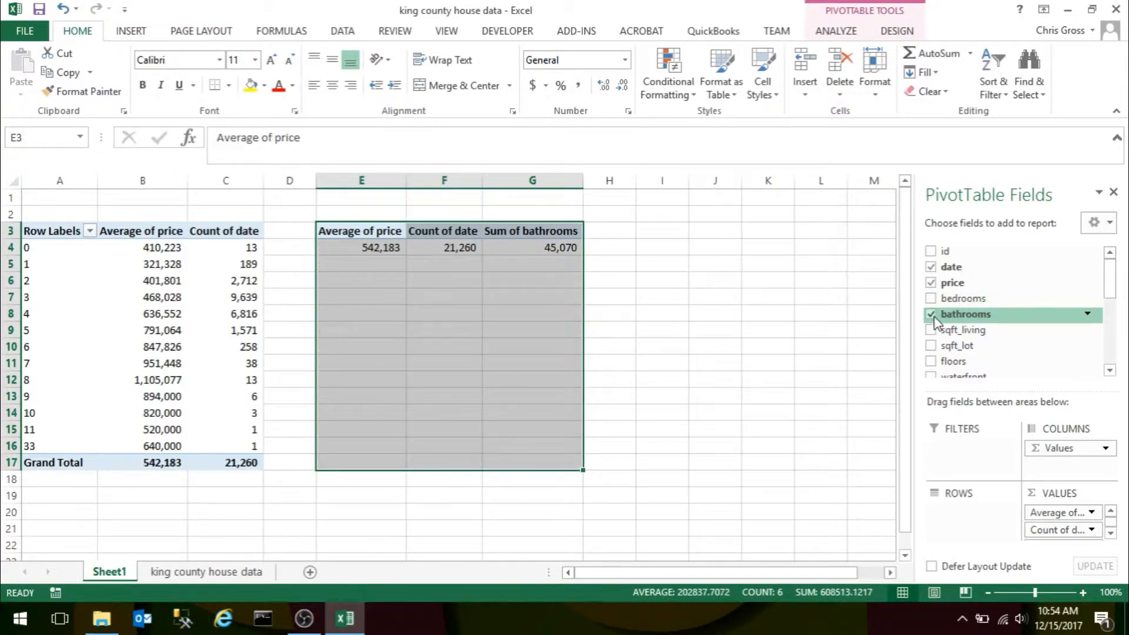
pyautogui.moveTo(942, 316); pyautogui.dragTo(958, 517)
# Examine how the average price and record count vary with the number of bathrooms in the second PivotTable.
pyautogui.click(517, 313)
pyautogui.press('Left')
pyautogui.press('Left')
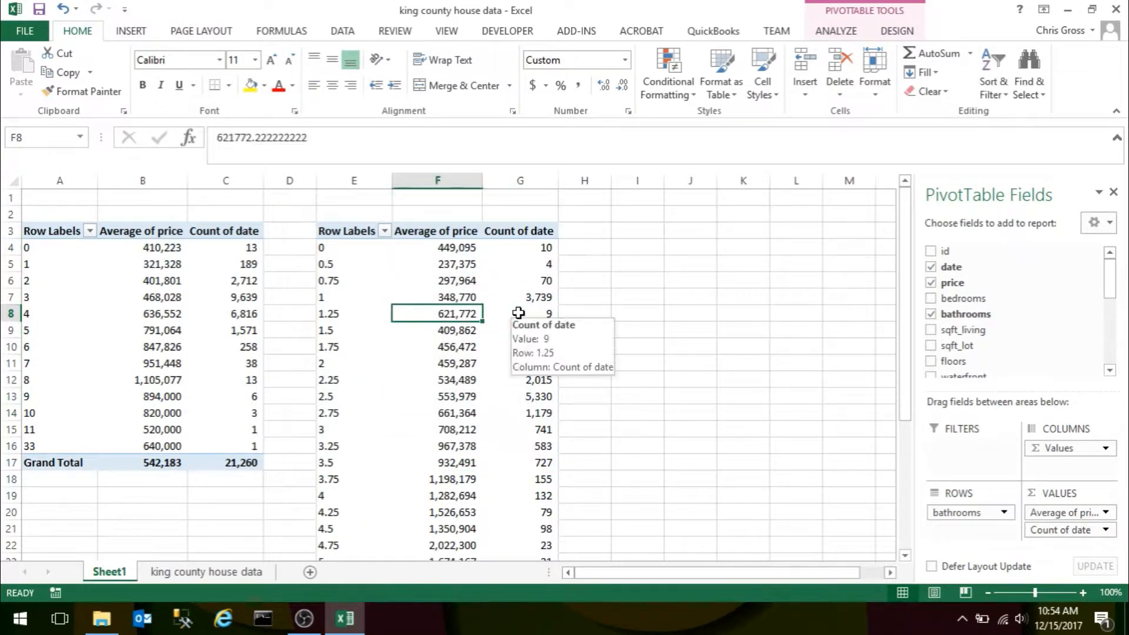
pyautogui.press('Down')
pyautogui.press('Down')
pyautogui.press('Down')
pyautogui.press('Down')
pyautogui.press('Down')
pyautogui.press('Down')
pyautogui.press('Down')
pyautogui.press('Down')
pyautogui.press('Down')
pyautogui.press('Down')
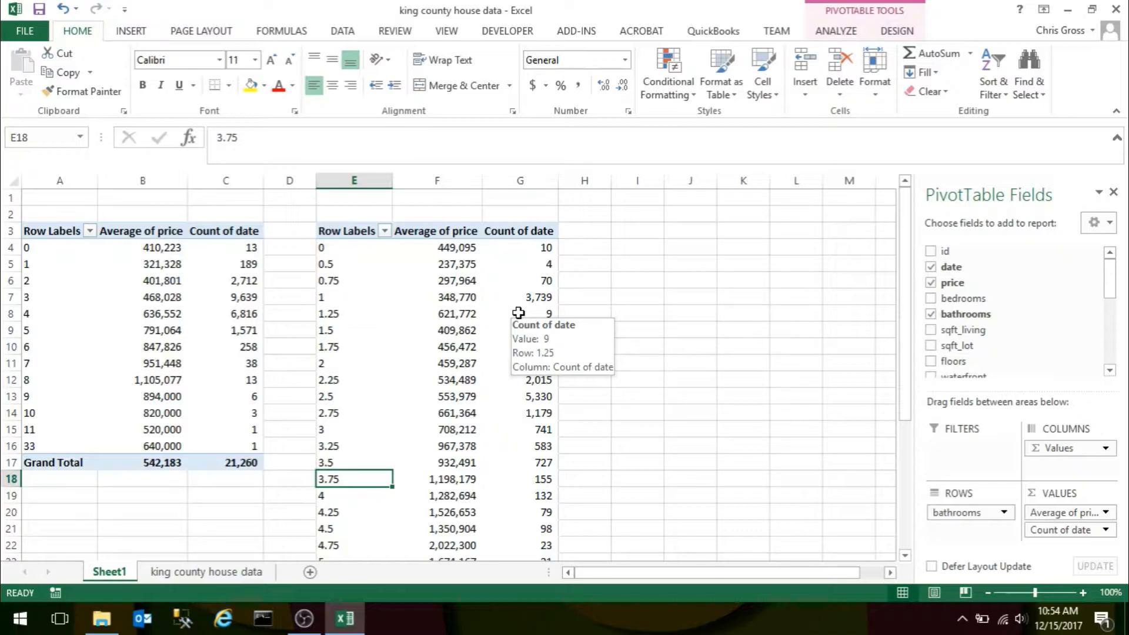
pyautogui.press('Right')
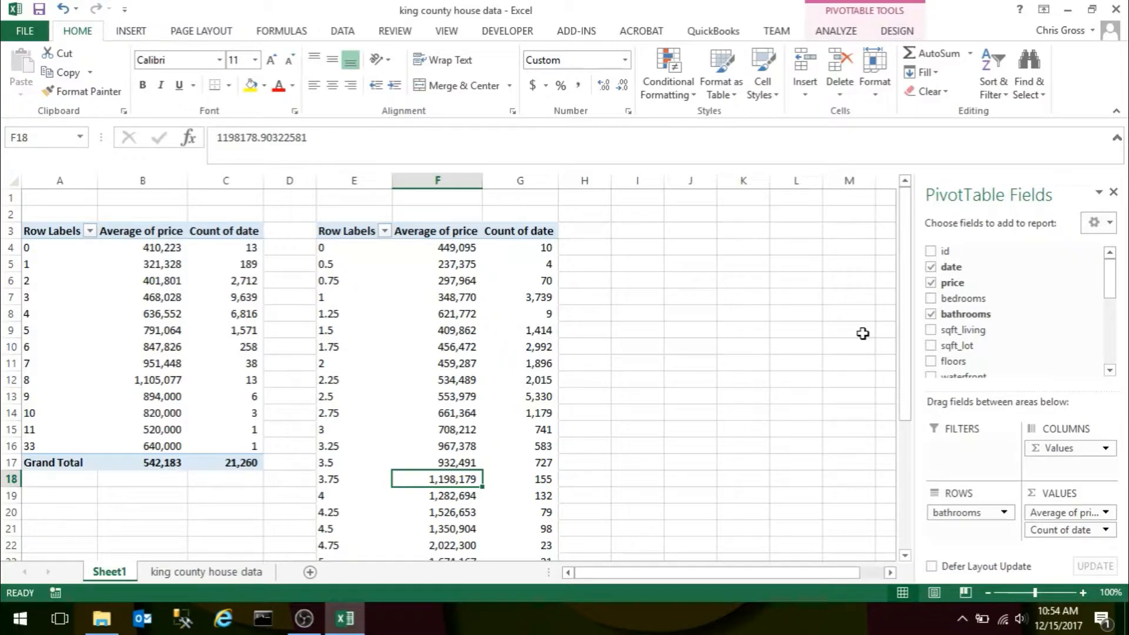
pyautogui.press('Left')
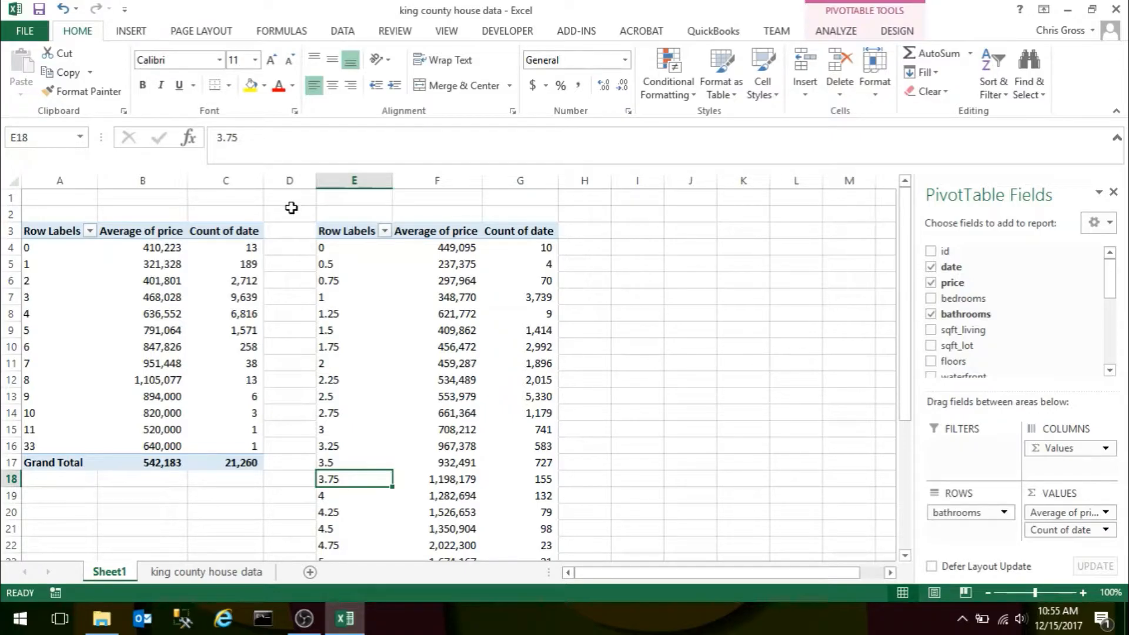
# Close the king county house data workbook without saving the changes.
pyautogui.moveTo(1115, 276)
pyautogui.mouseDown()
pyautogui.moveTo(1122, 346)
pyautogui.moveTo(1124, 262)
pyautogui.mouseUp()
pyautogui.click(47, 199)
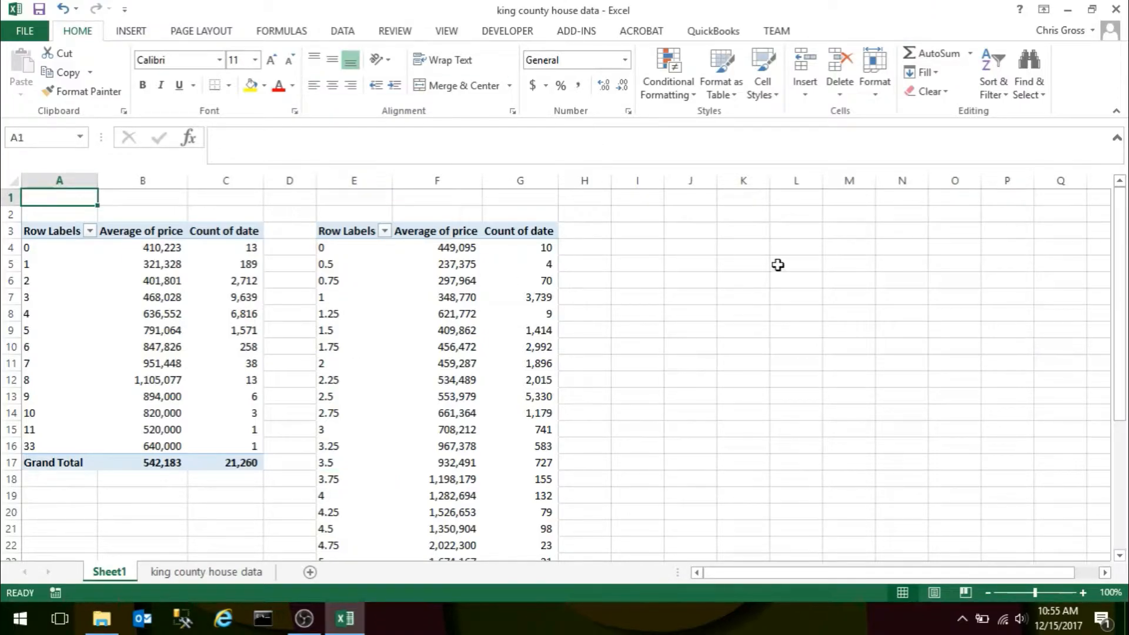
pyautogui.click(1114, 13)
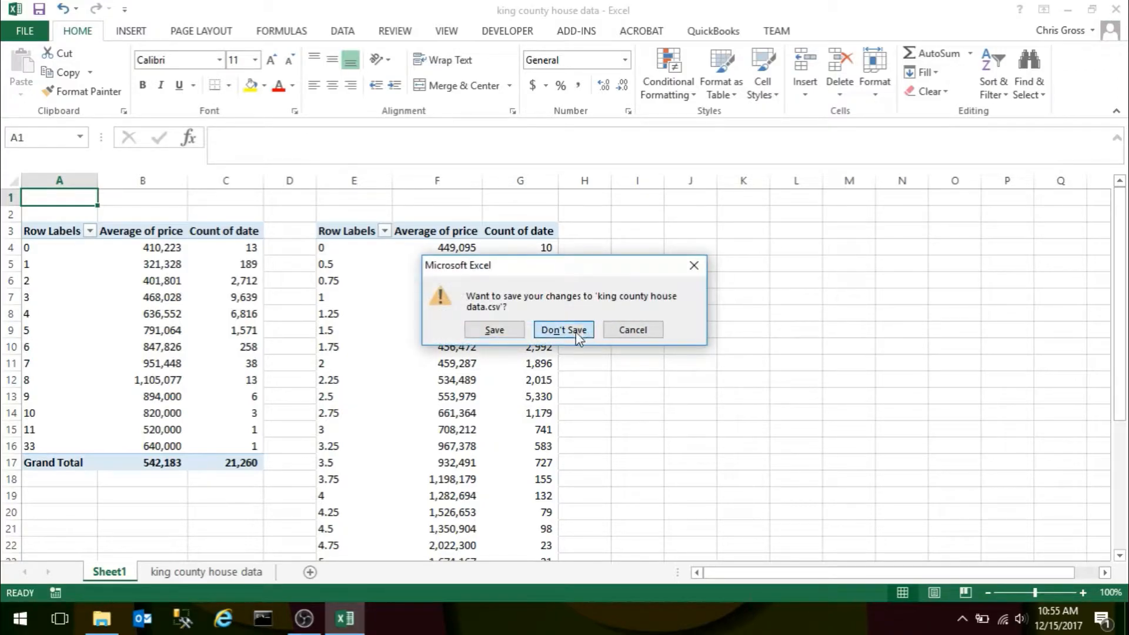
pyautogui.click(578, 329)
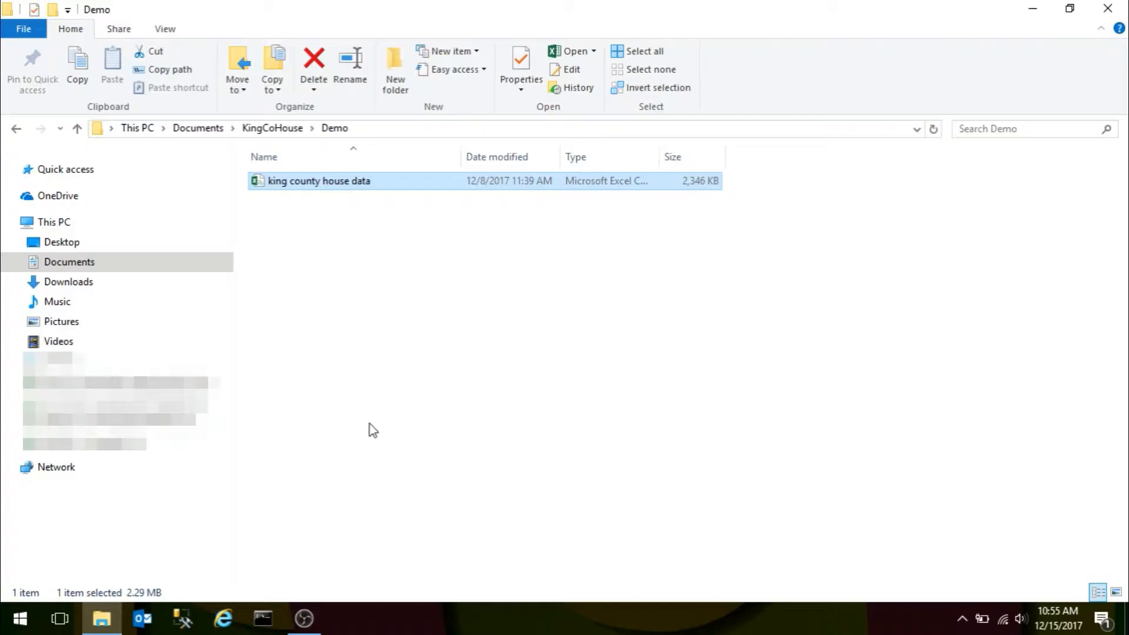
# Switch to Cognalysis MultiRate and start a data import from the king county house data file in the Demo folder.
pyautogui.click(22, 622)
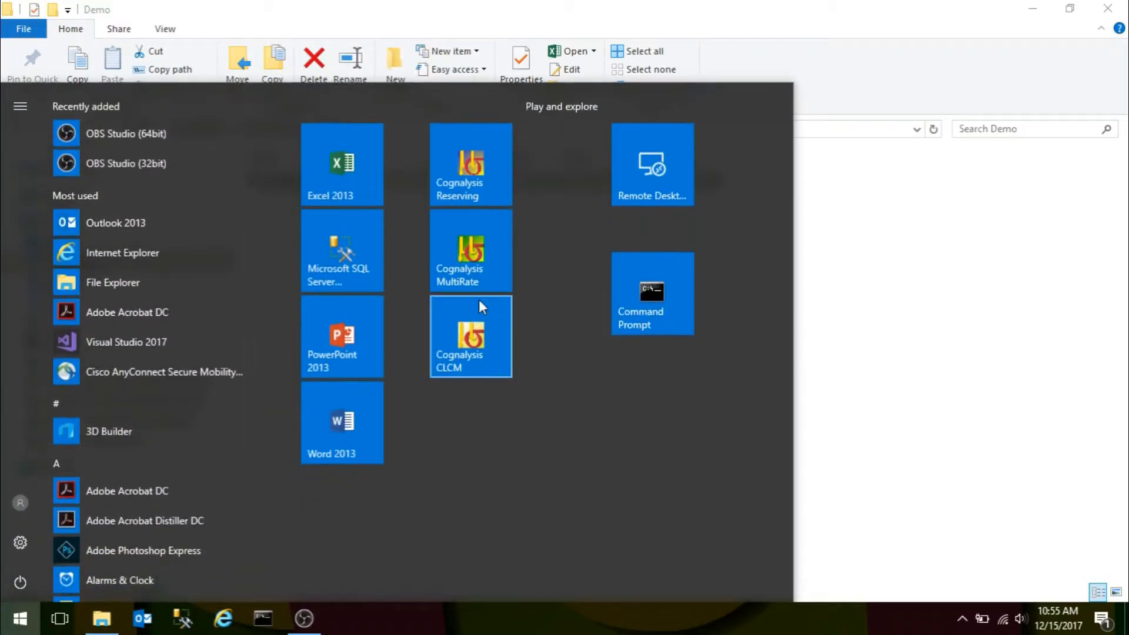
pyautogui.click(468, 251)
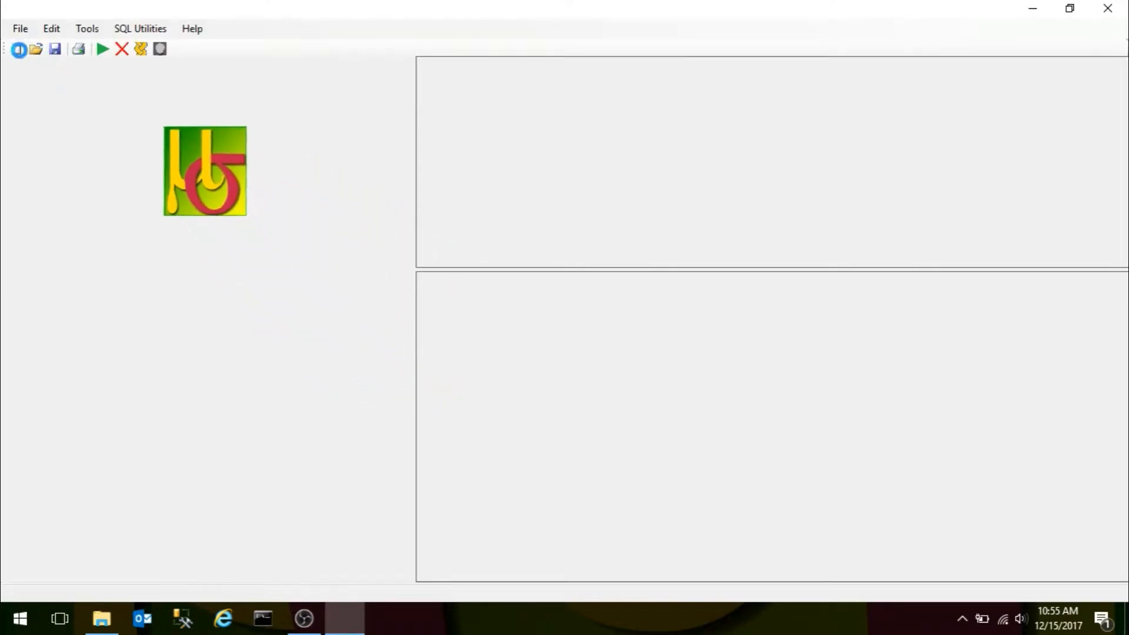
pyautogui.click(20, 32)
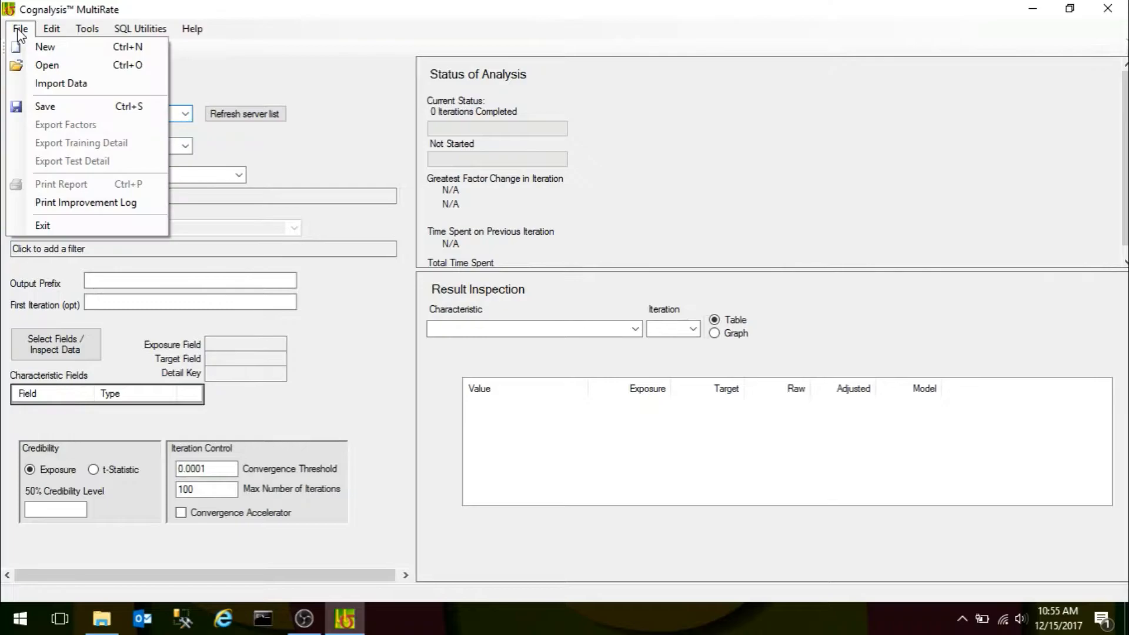
pyautogui.click(61, 85)
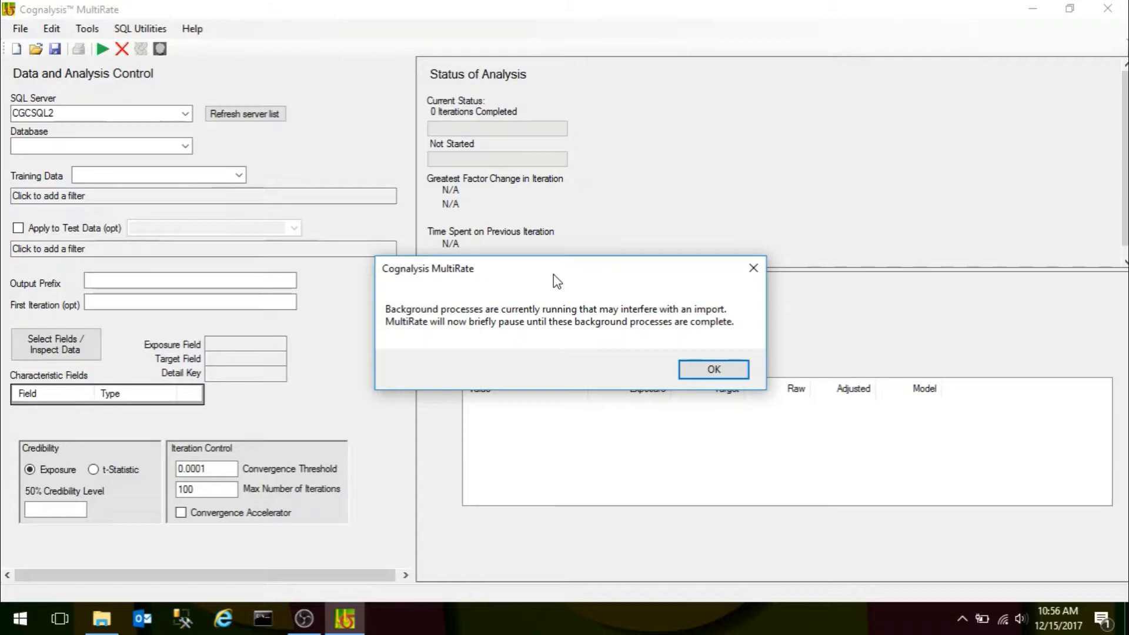
pyautogui.click(716, 369)
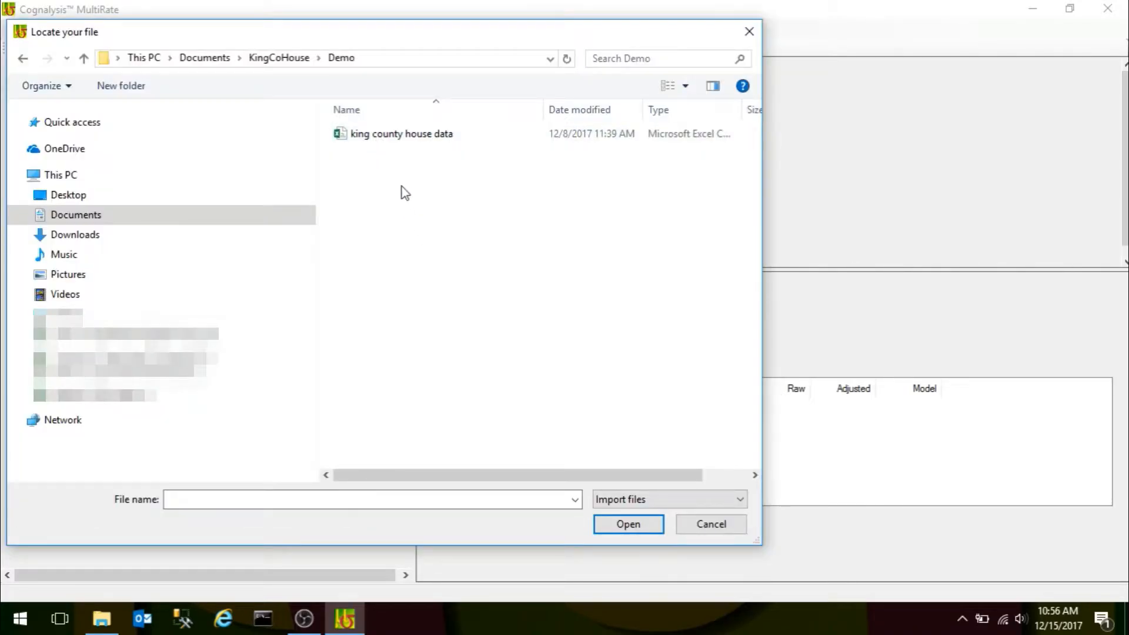
pyautogui.click(394, 137)
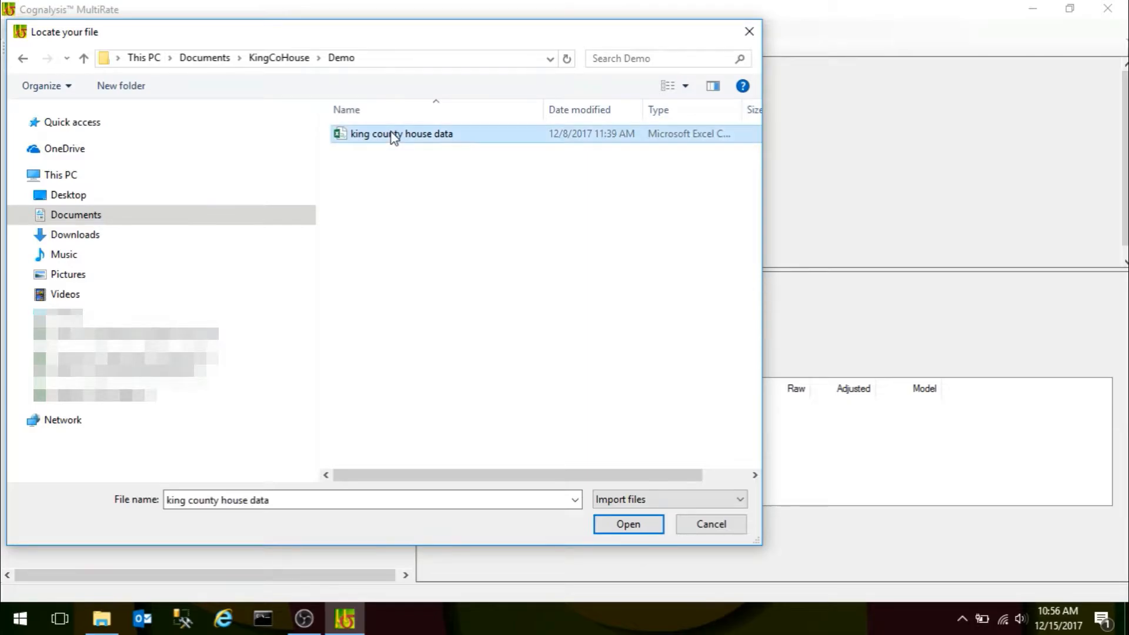
pyautogui.click(624, 529)
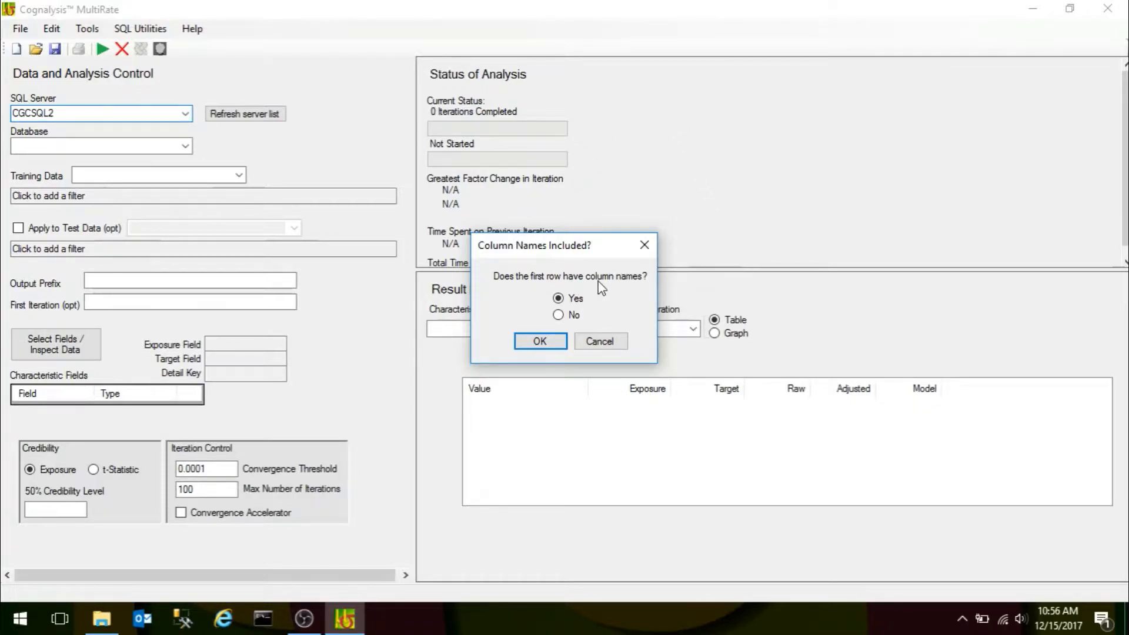
# Accept the first row as column names and keep all columns included with their suggested data types.
pyautogui.click(538, 343)
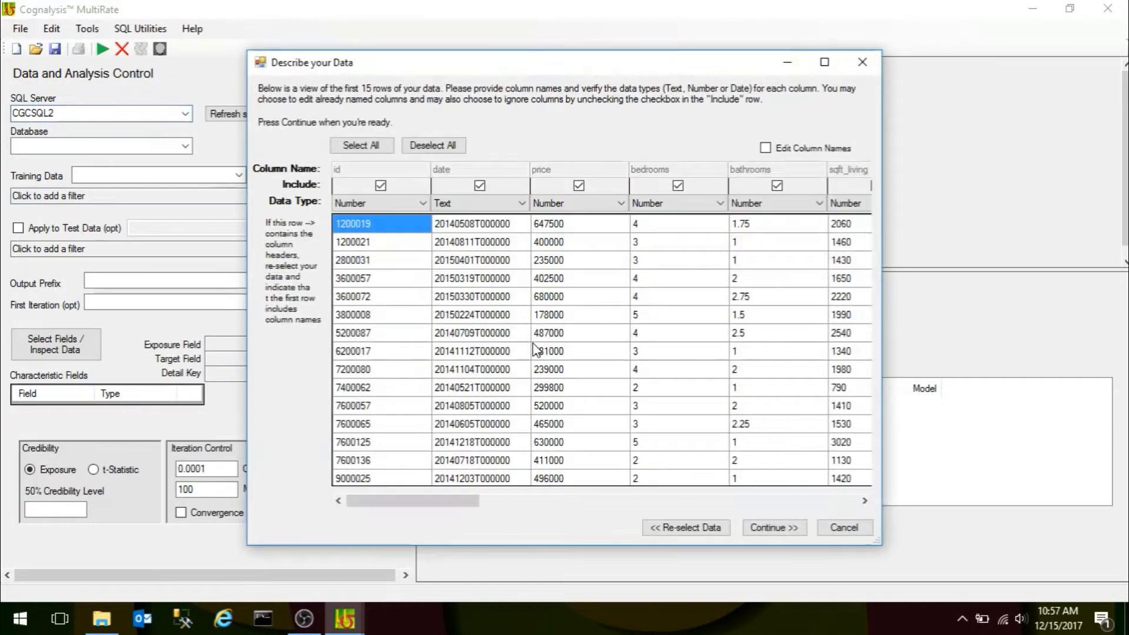
pyautogui.moveTo(387, 501); pyautogui.dragTo(433, 529)
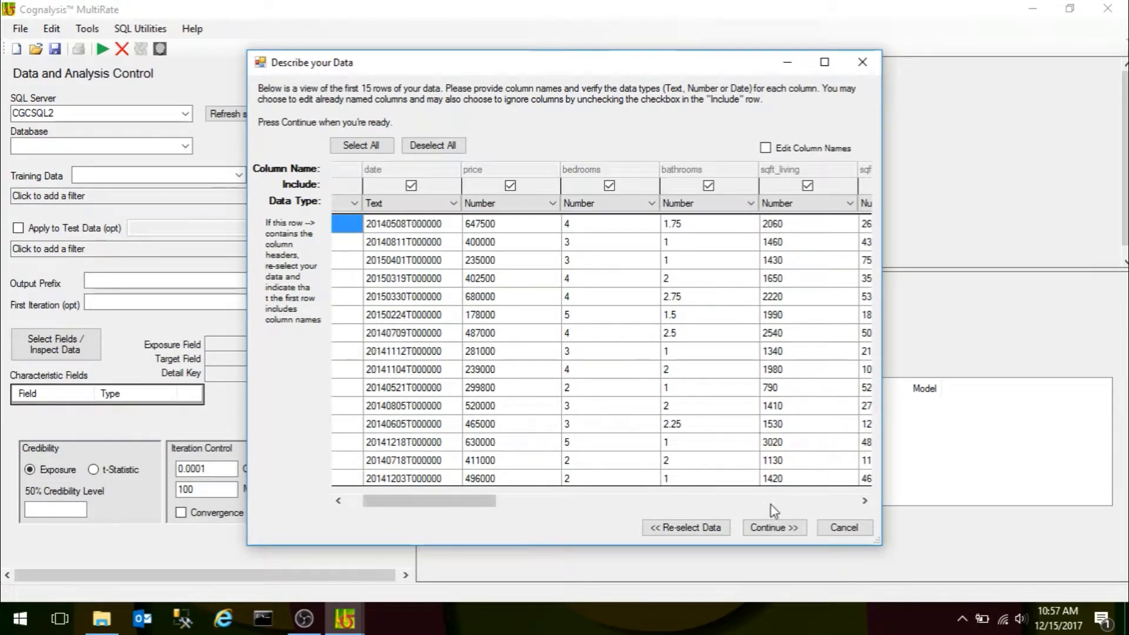
pyautogui.click(763, 529)
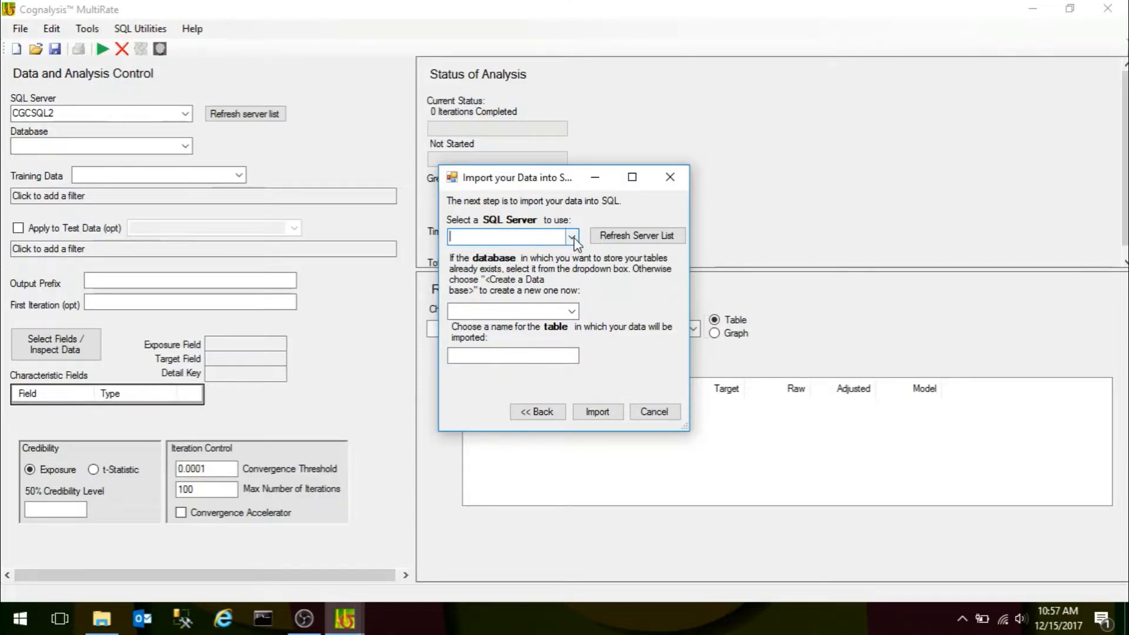
# Select the laptop's SQL2008R2 server for the import and create a new database named House Price on it.
pyautogui.click(572, 237)
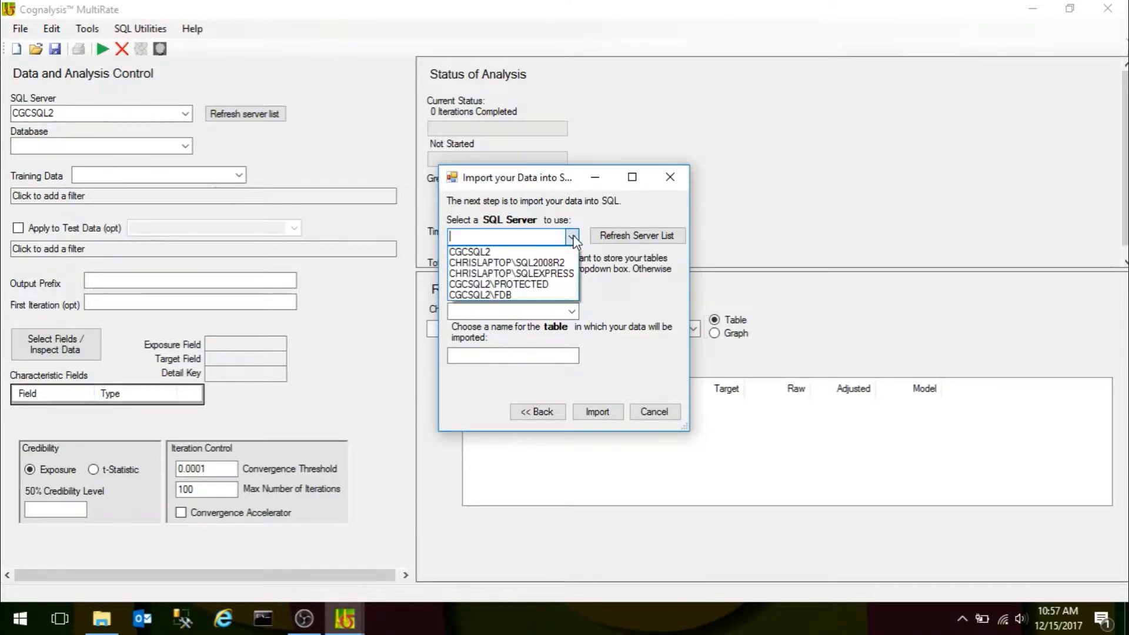
pyautogui.click(541, 263)
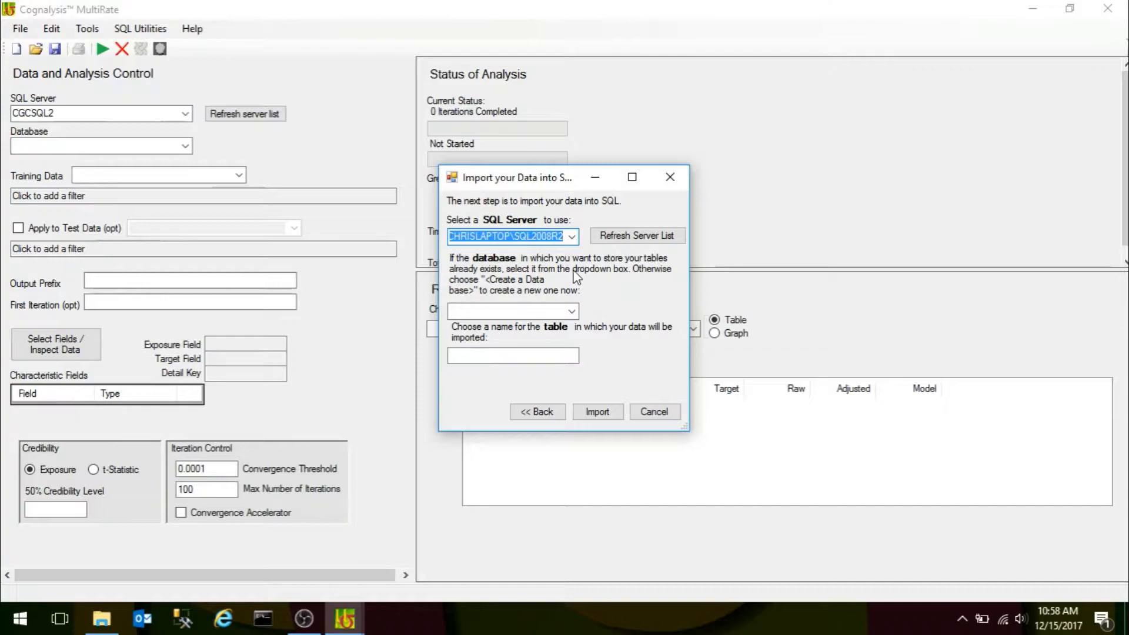
pyautogui.click(571, 312)
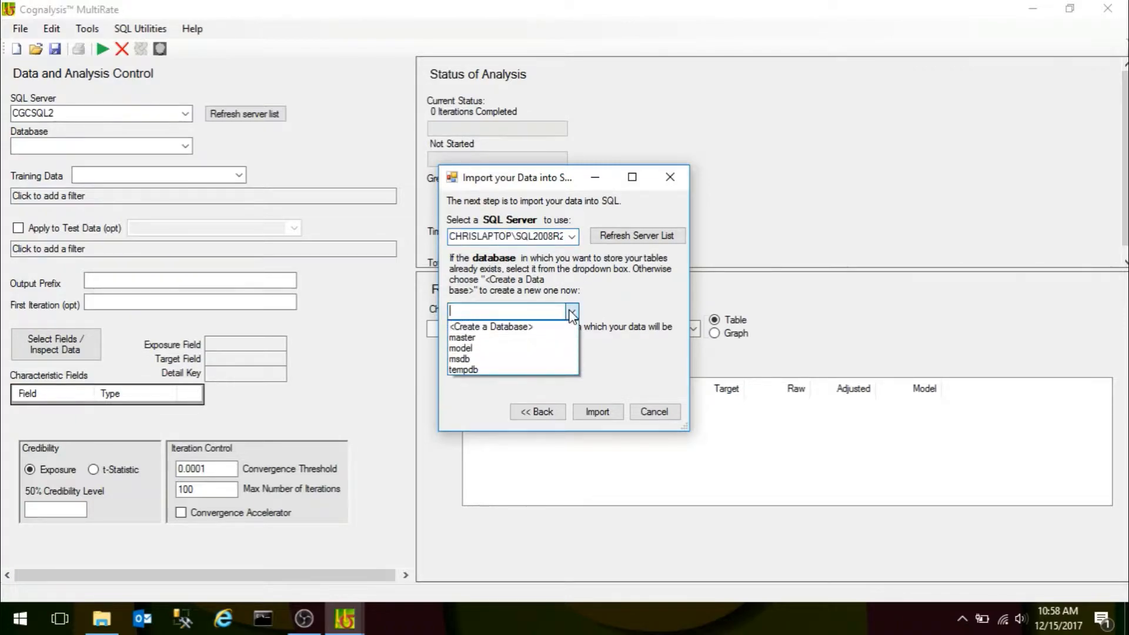
pyautogui.click(509, 327)
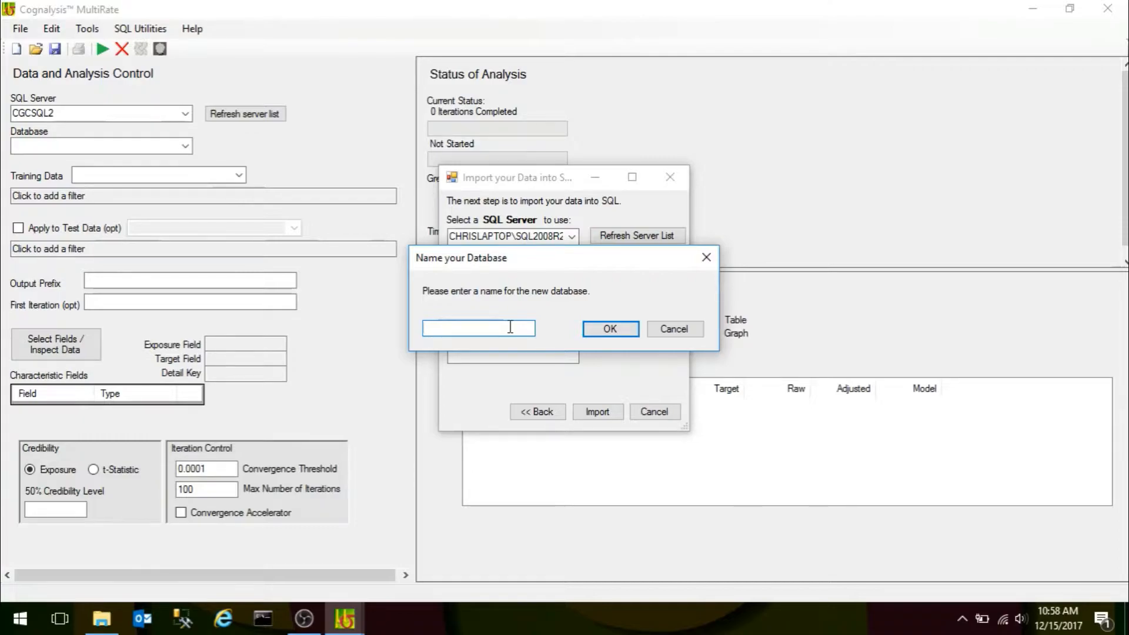
pyautogui.write('House Price')
pyautogui.click(612, 329)
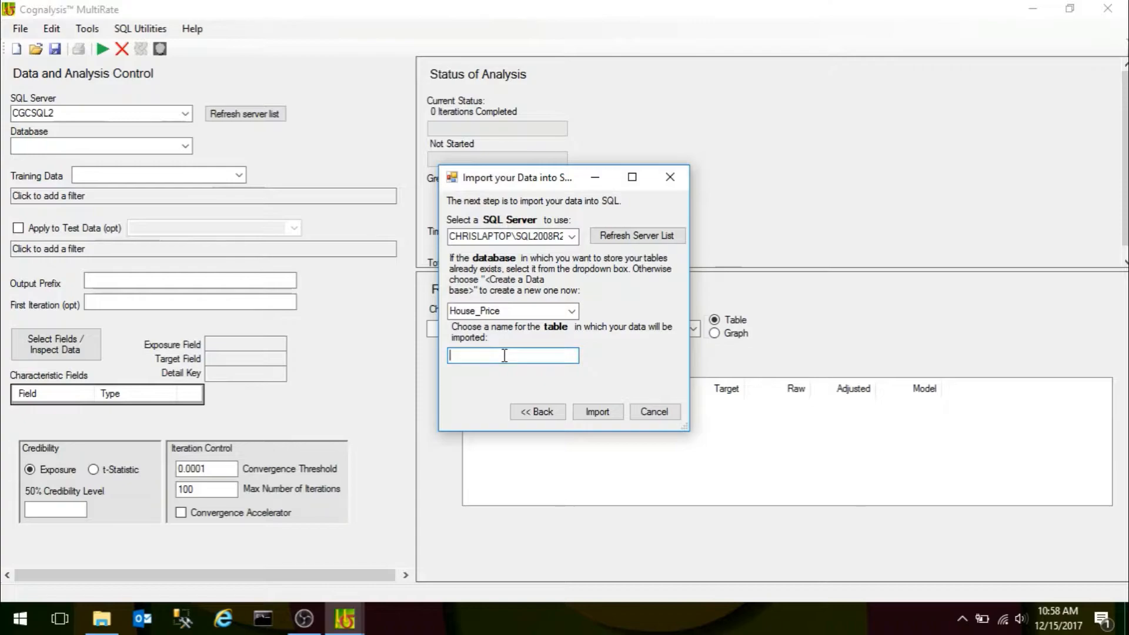
# Name the destination table inputdata and import the data into SQL.
pyautogui.write('inputdata')
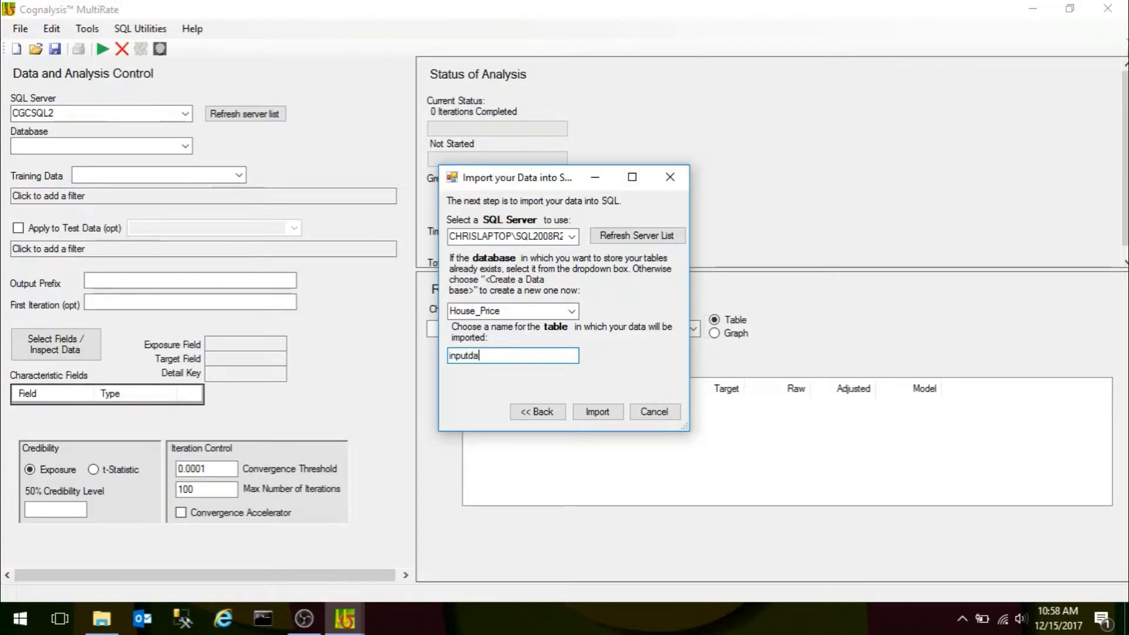
pyautogui.click(597, 413)
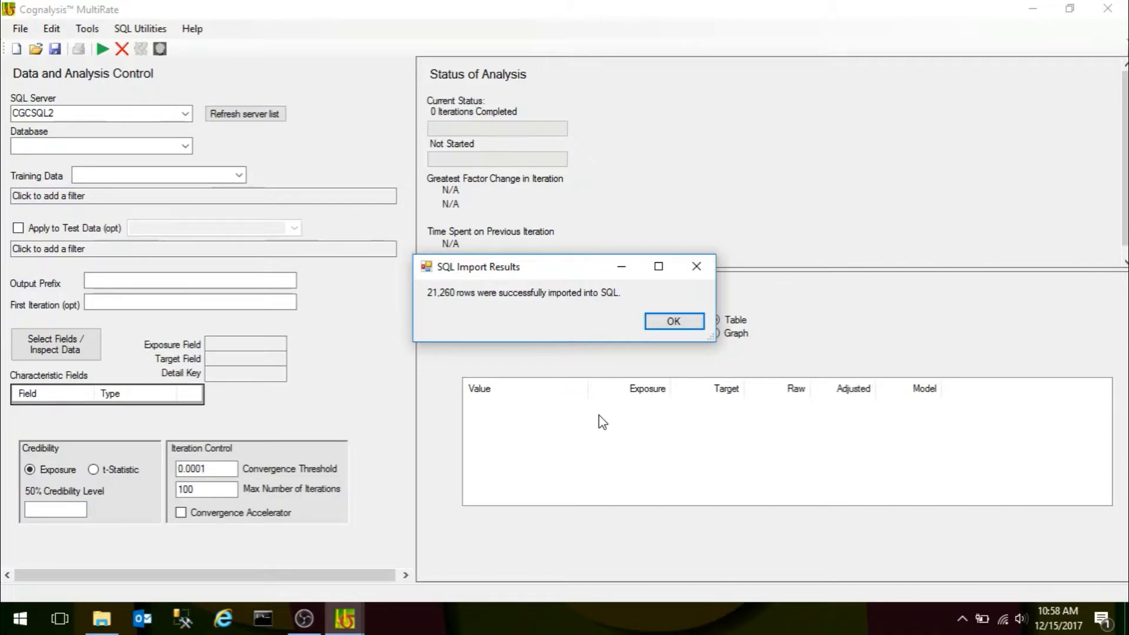
pyautogui.click(673, 321)
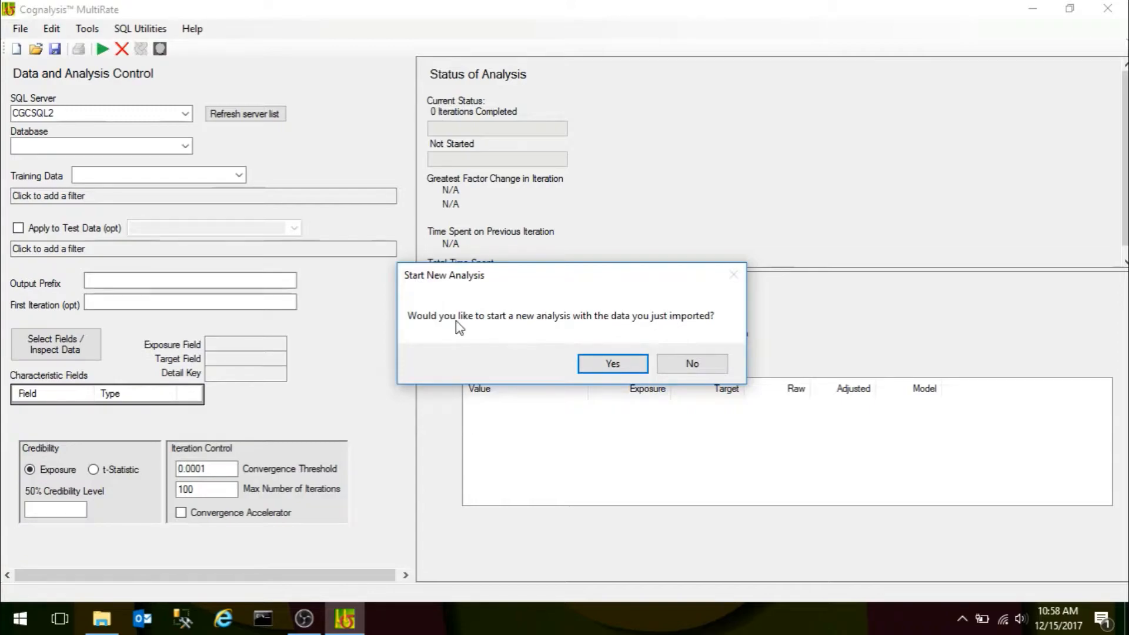
# Start a new analysis with the imported data and create a random training/test variable with a training fraction of 0.5.
pyautogui.click(608, 366)
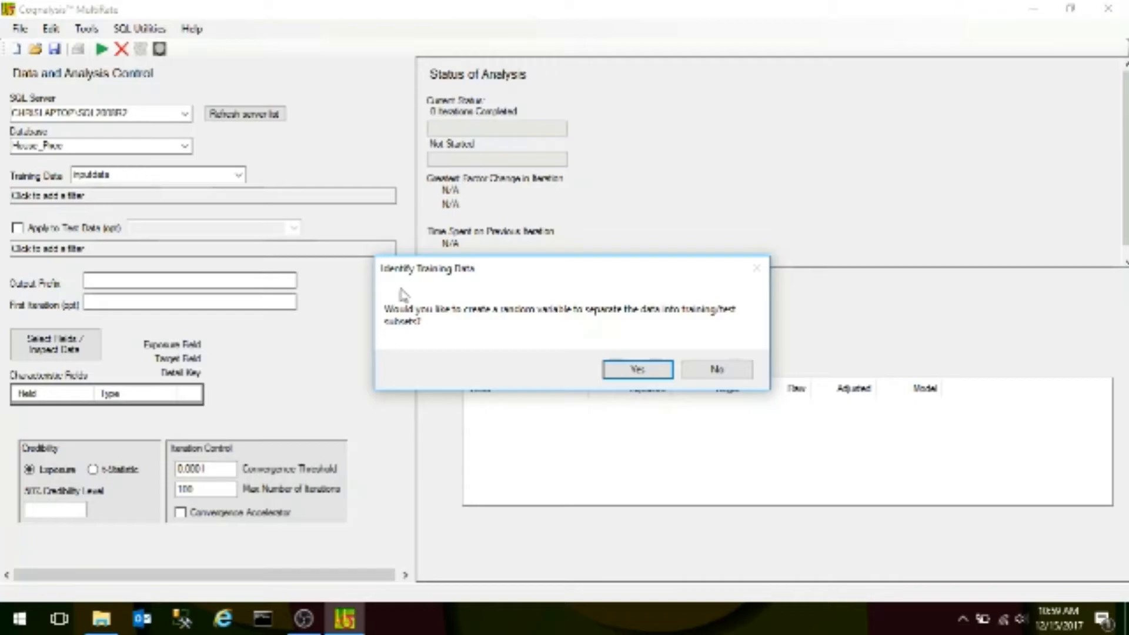
pyautogui.click(636, 370)
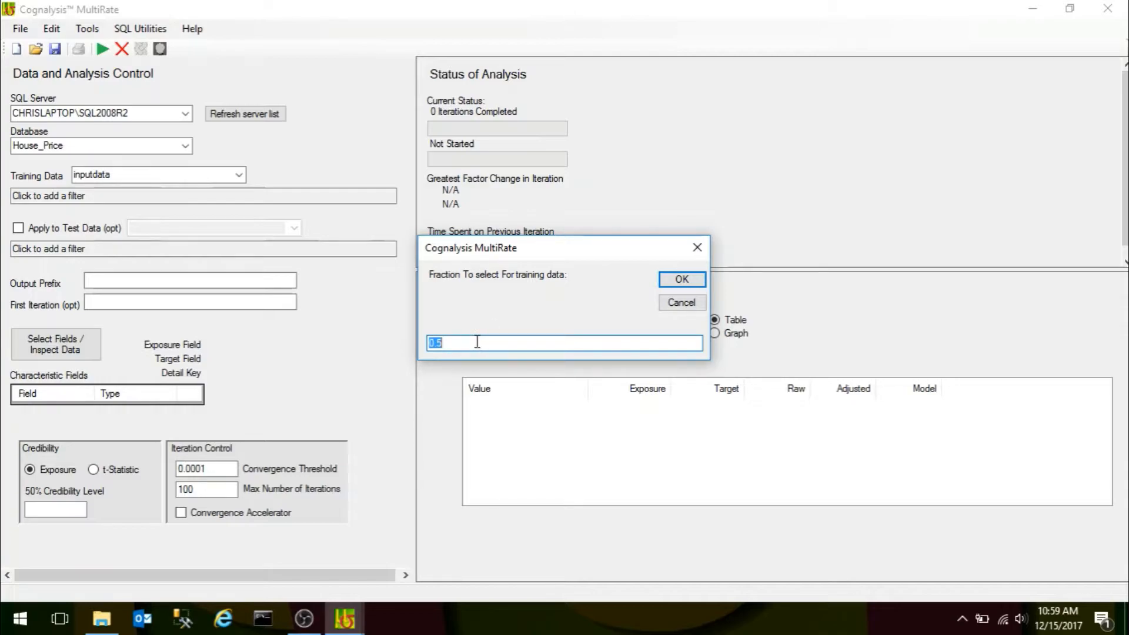
pyautogui.click(676, 278)
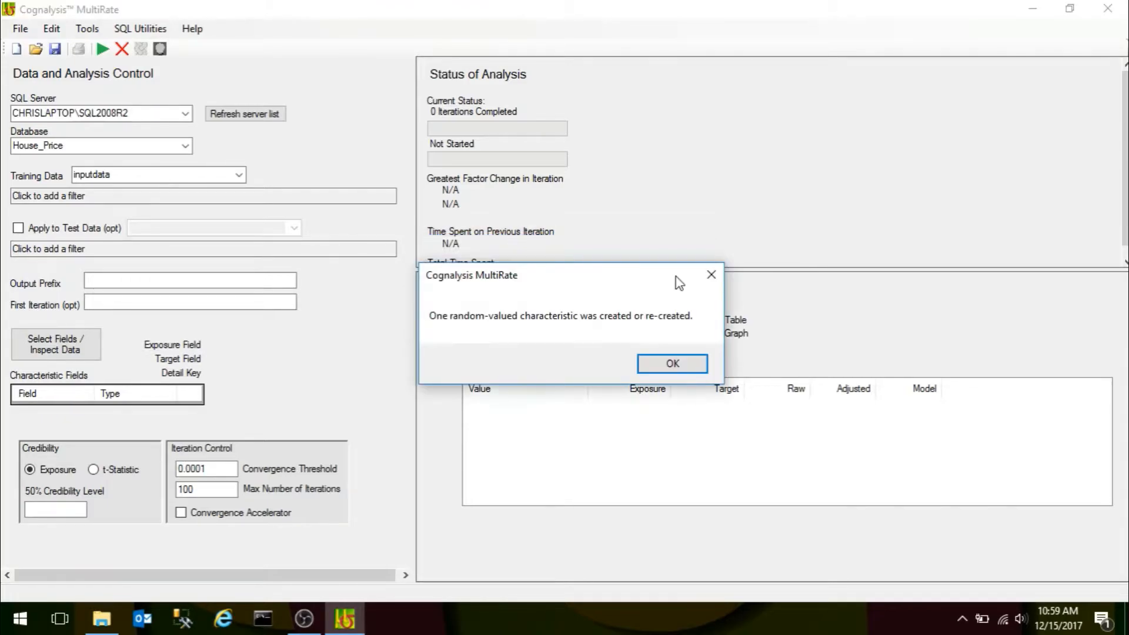
pyautogui.click(672, 363)
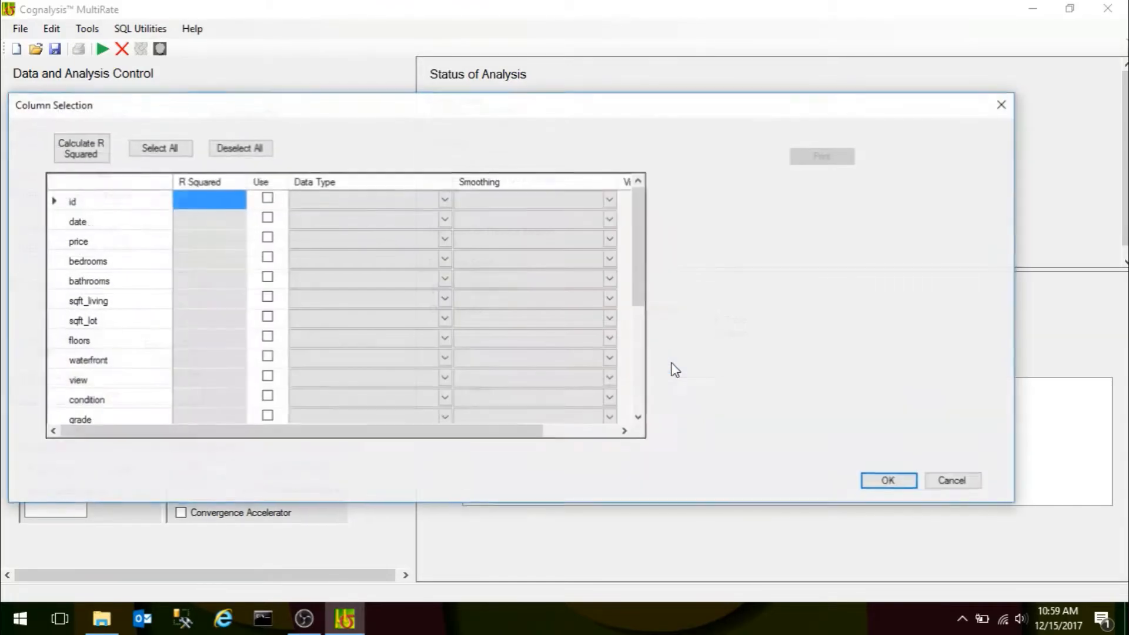
# Examine the record distributions of Training_Set_Indicator and bedrooms, along with the training and test data filters behind the Column Selection dialog.
pyautogui.moveTo(641, 264); pyautogui.dragTo(632, 406)
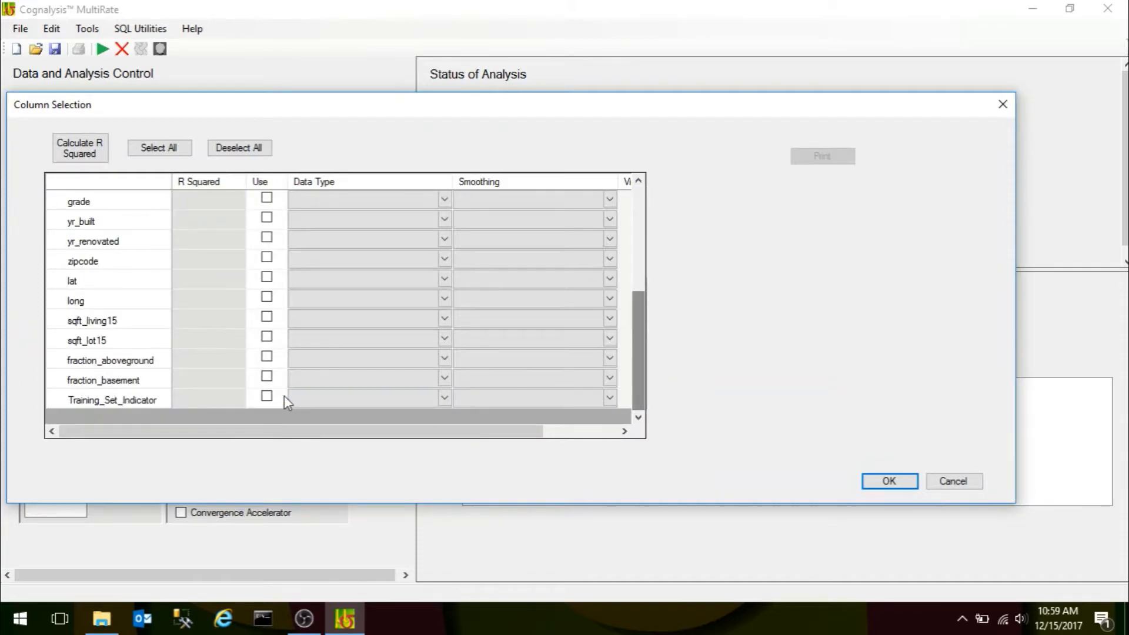
pyautogui.click(104, 403)
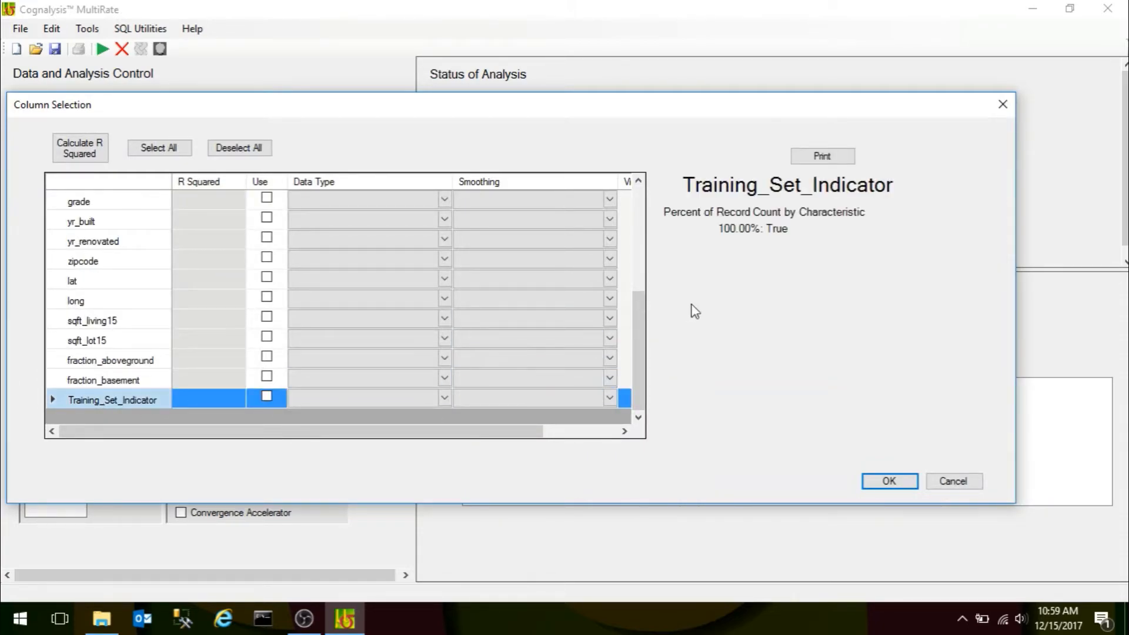
pyautogui.moveTo(495, 106); pyautogui.dragTo(626, 240)
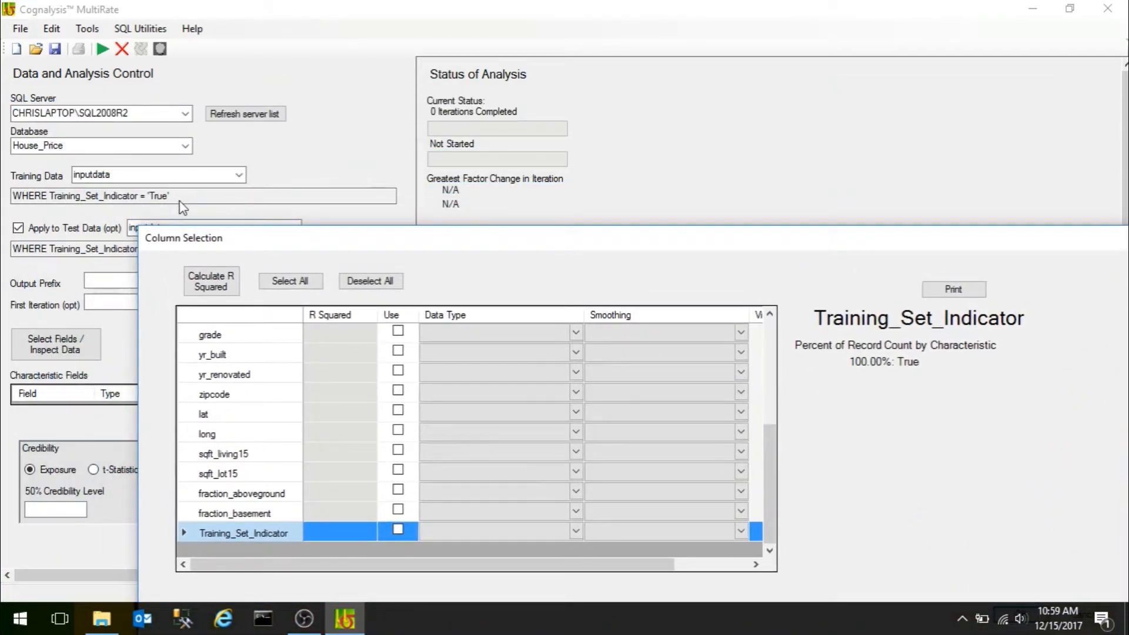
pyautogui.moveTo(299, 248); pyautogui.dragTo(430, 145)
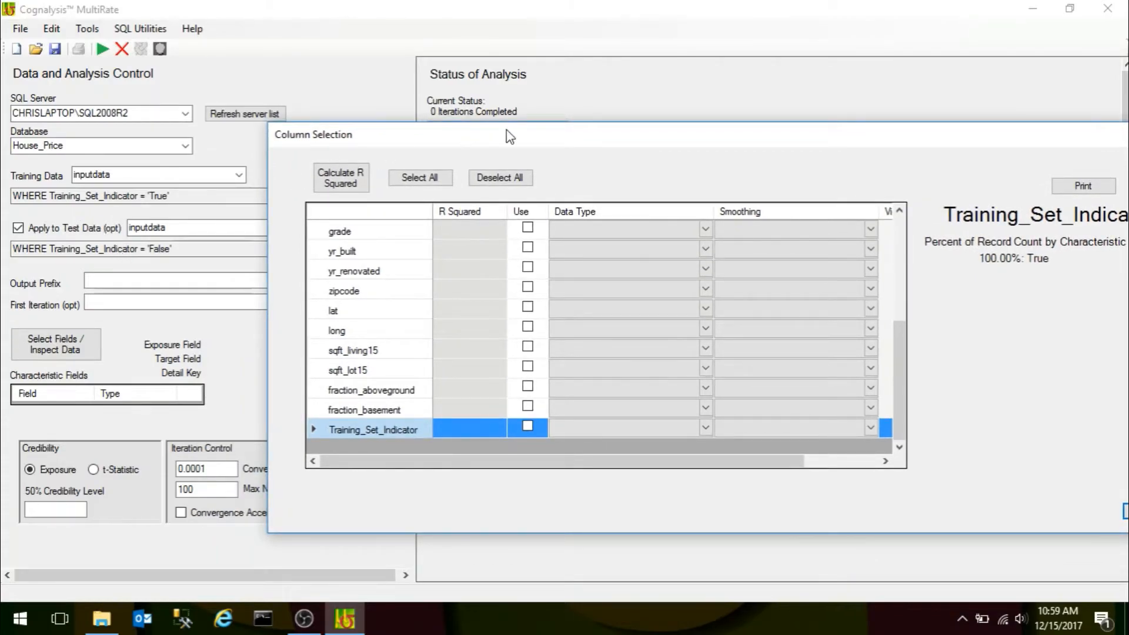
pyautogui.moveTo(506, 130); pyautogui.dragTo(280, 79)
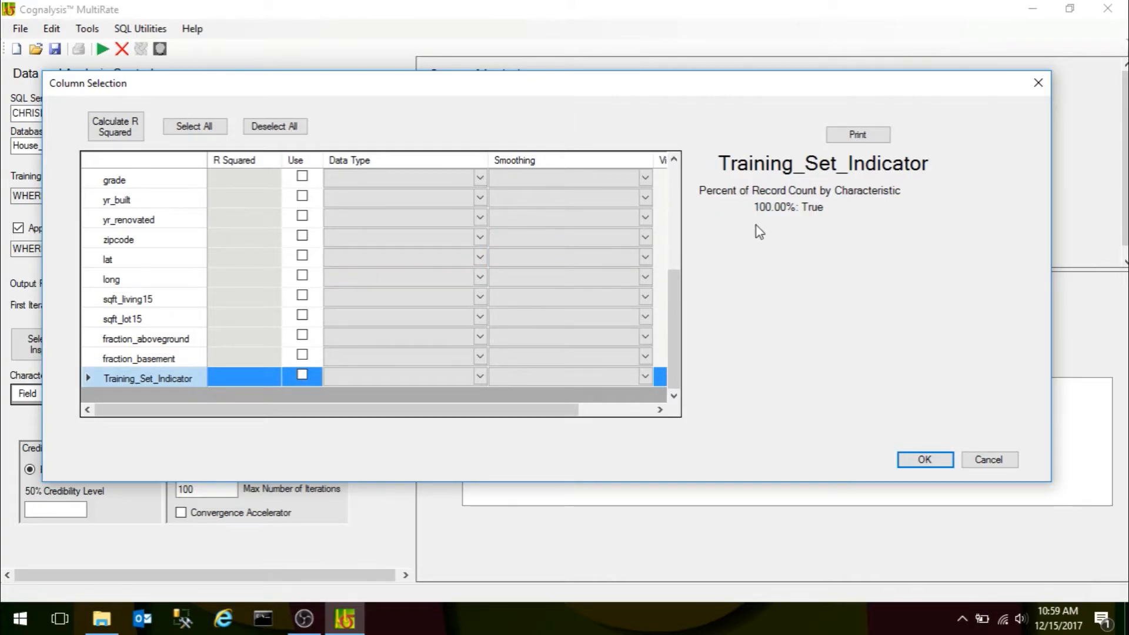
pyautogui.moveTo(680, 327); pyautogui.dragTo(668, 174)
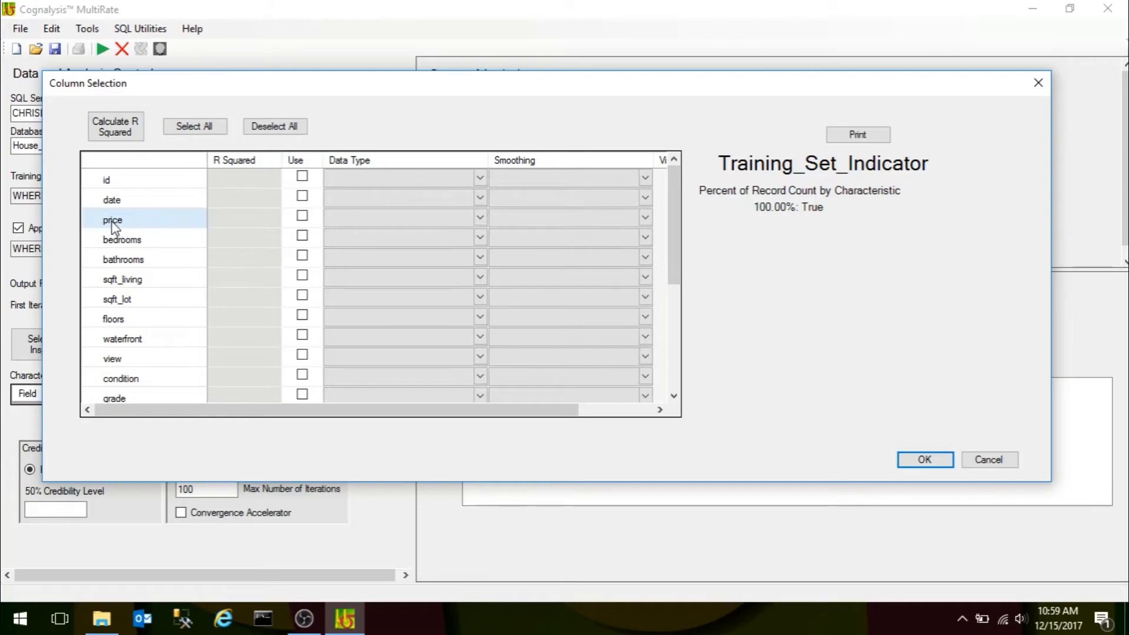
pyautogui.click(118, 239)
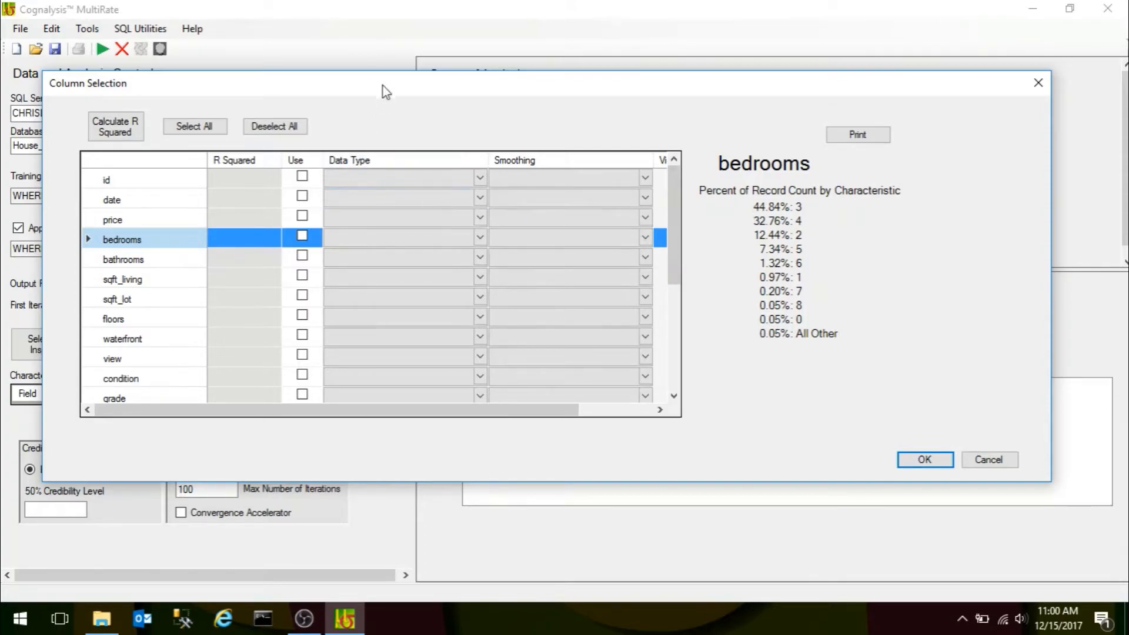
pyautogui.moveTo(382, 83); pyautogui.dragTo(609, 103)
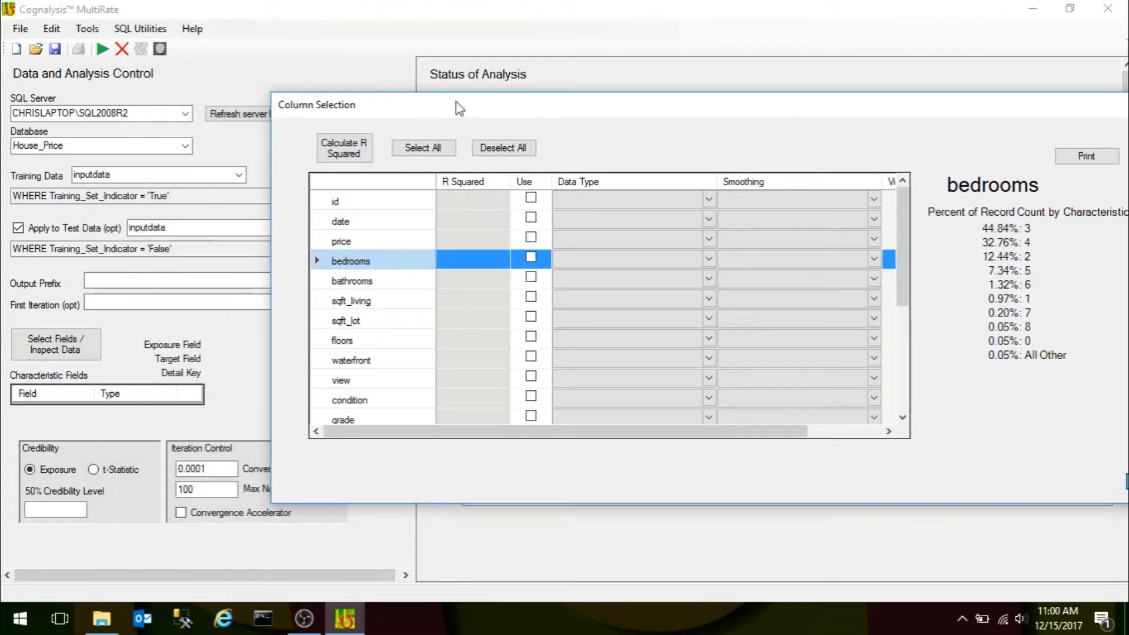
pyautogui.moveTo(492, 108); pyautogui.dragTo(306, 114)
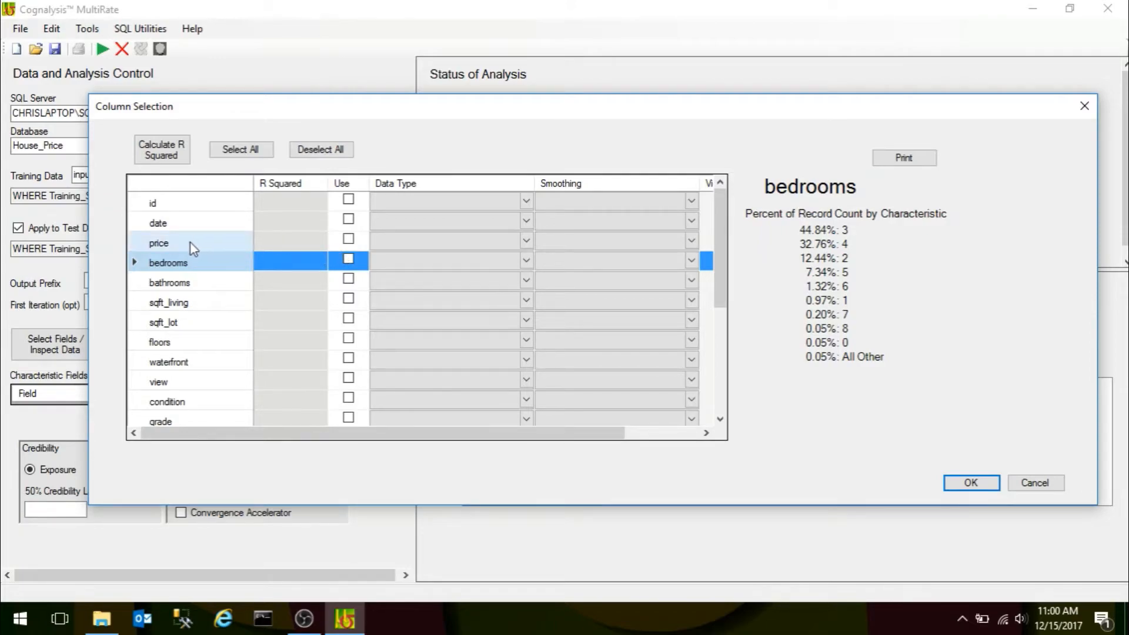
# Set the data type of the price column to Target.
pyautogui.click(525, 241)
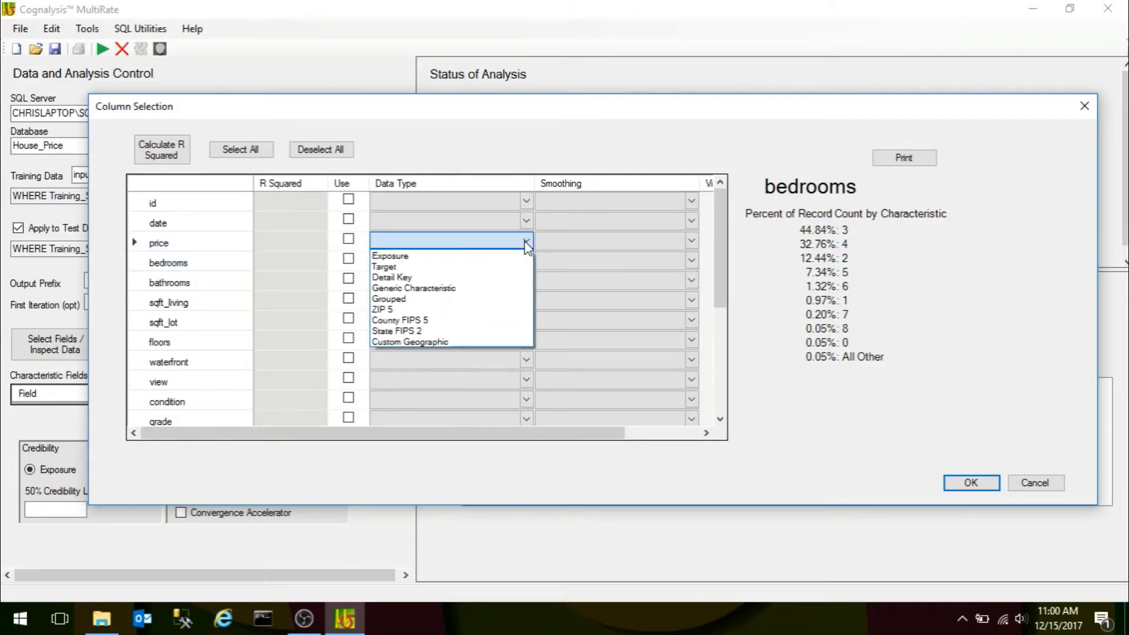
pyautogui.click(455, 267)
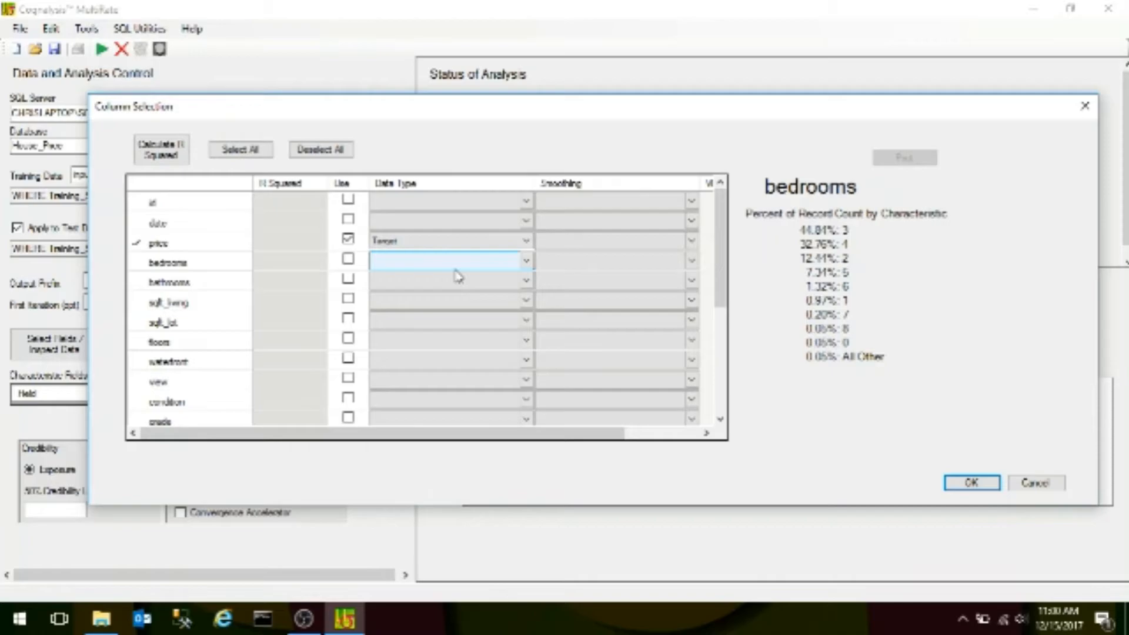
pyautogui.moveTo(722, 231)
pyautogui.mouseDown()
pyautogui.moveTo(727, 269)
pyautogui.moveTo(723, 238)
pyautogui.mouseUp()
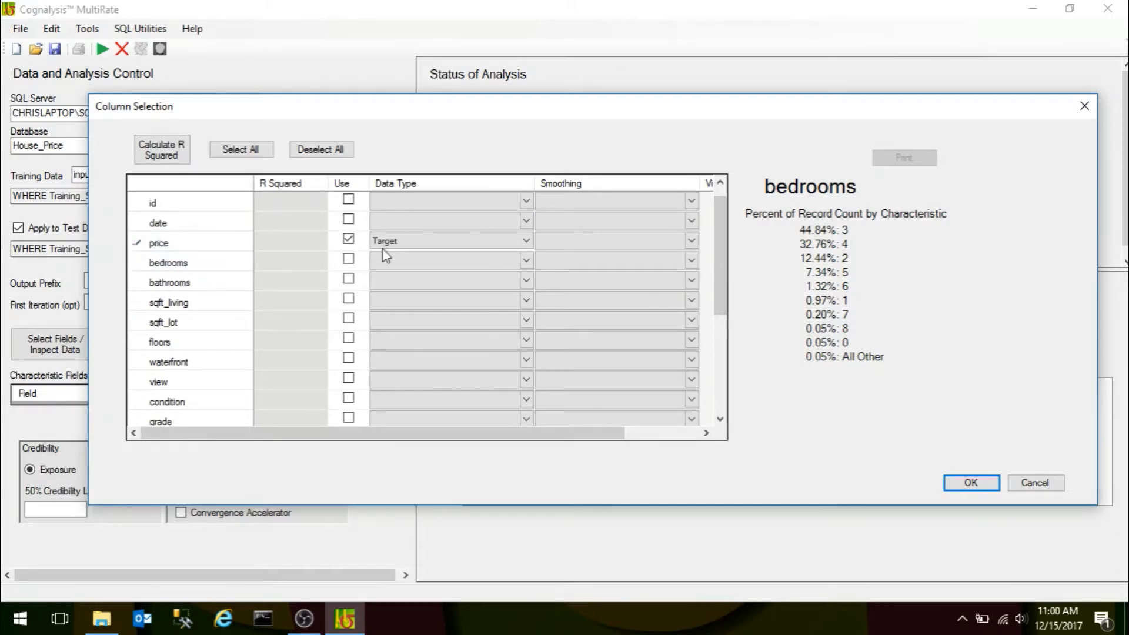
# Select all columns for use in the analysis and view the price charts for bedrooms and Training_Set_Indicator.
pyautogui.click(169, 266)
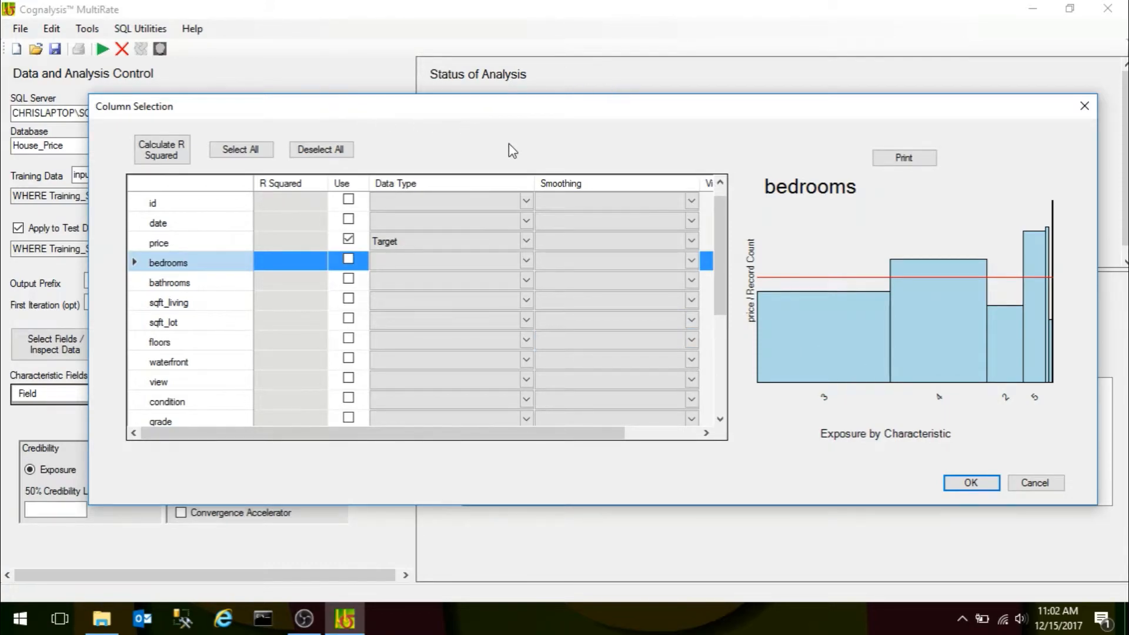
pyautogui.click(241, 150)
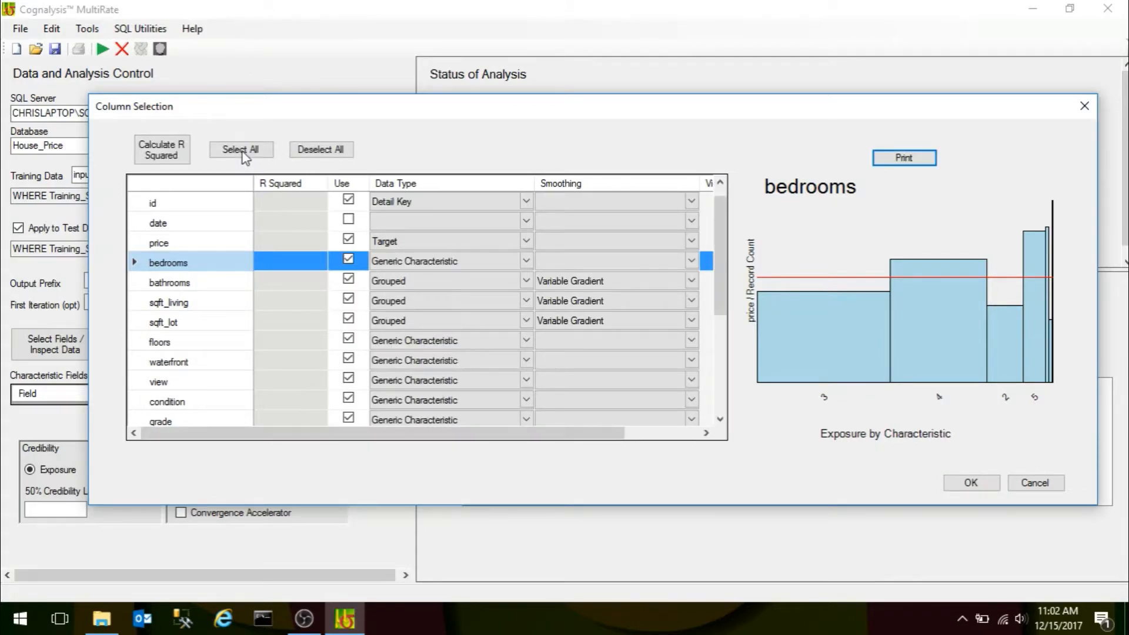
pyautogui.moveTo(720, 230); pyautogui.dragTo(732, 342)
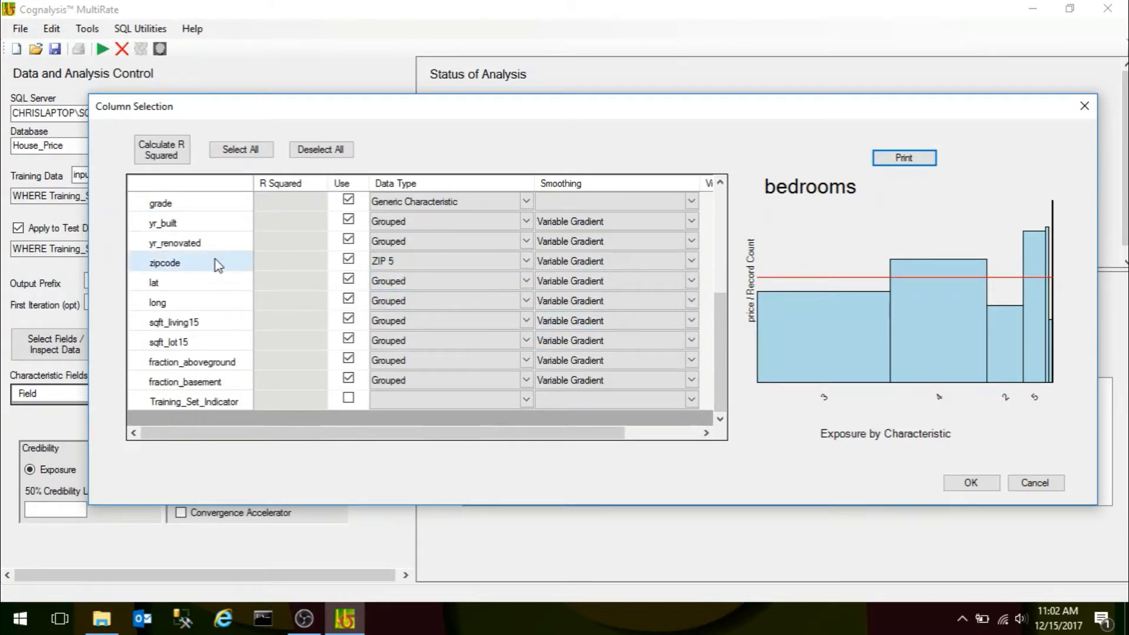
pyautogui.click(443, 261)
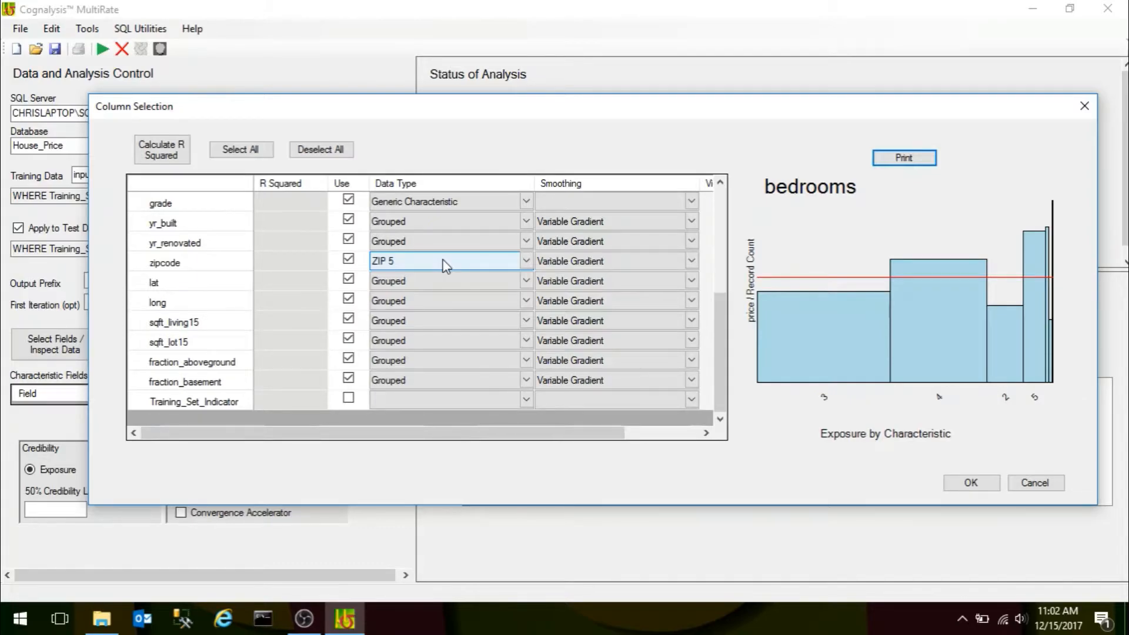
pyautogui.click(398, 400)
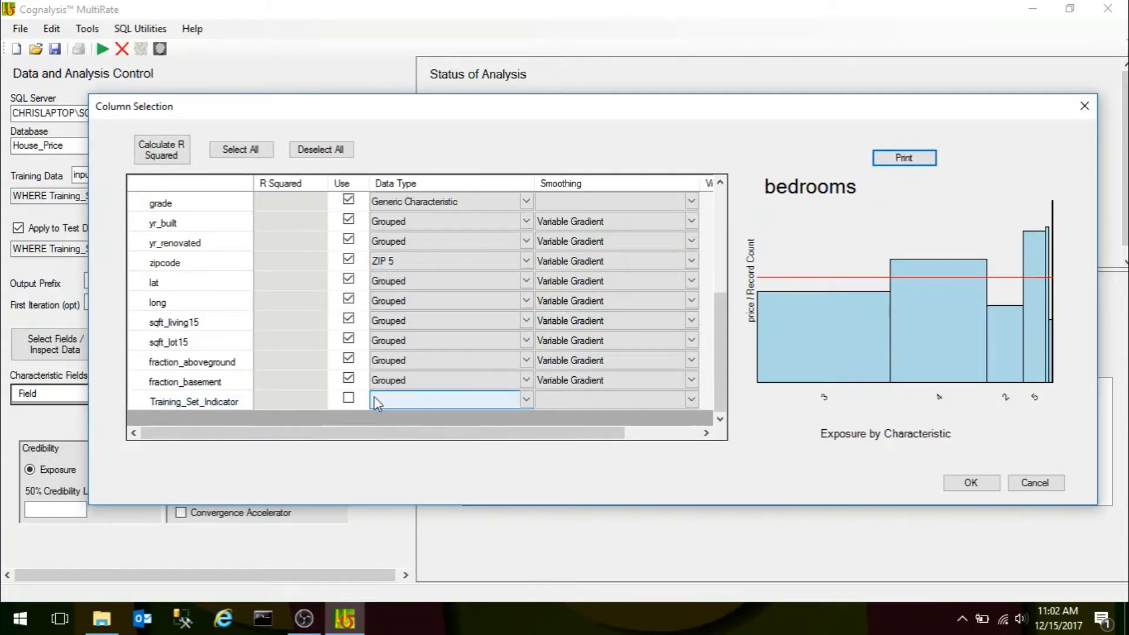
pyautogui.click(200, 406)
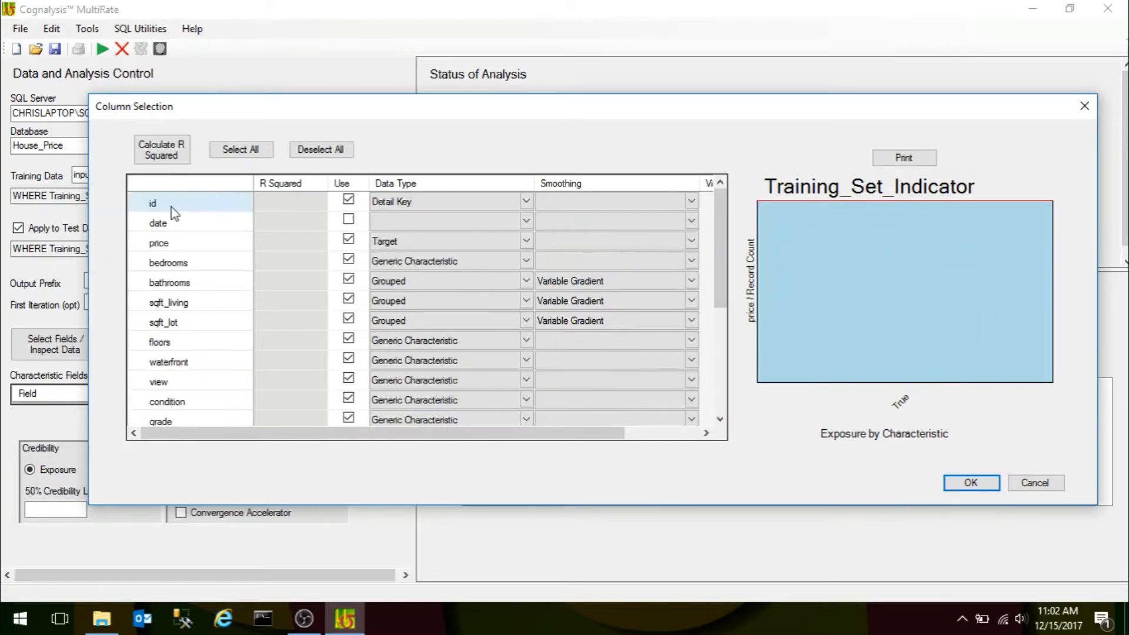
# Include the date column with the Grouped data type and Variable Gradient smoothing.
pyautogui.click(158, 226)
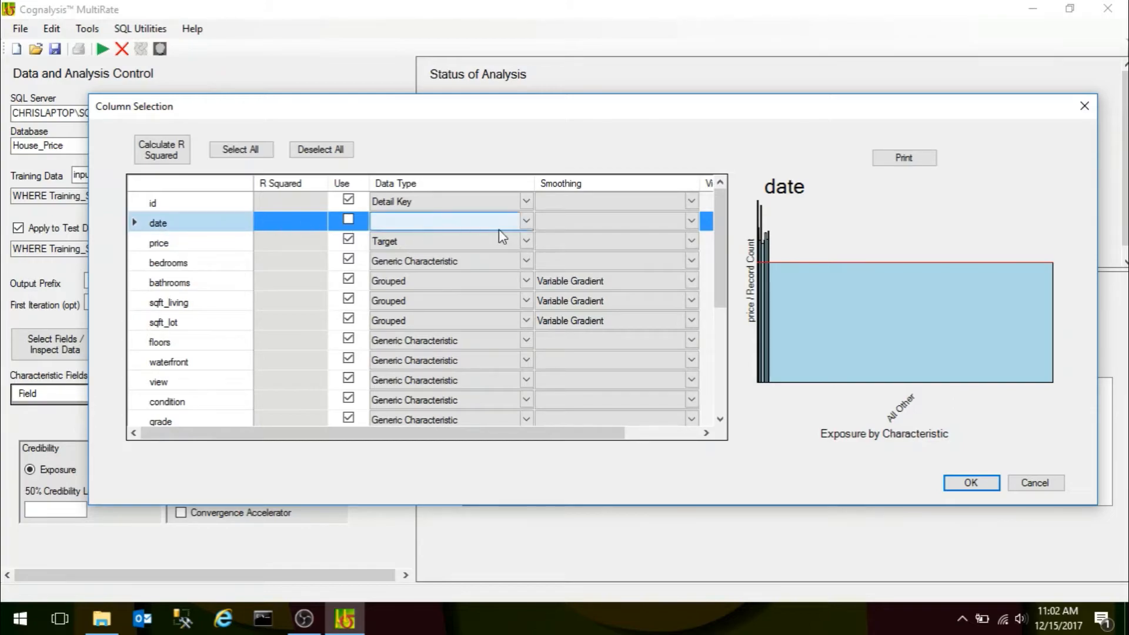
pyautogui.click(524, 221)
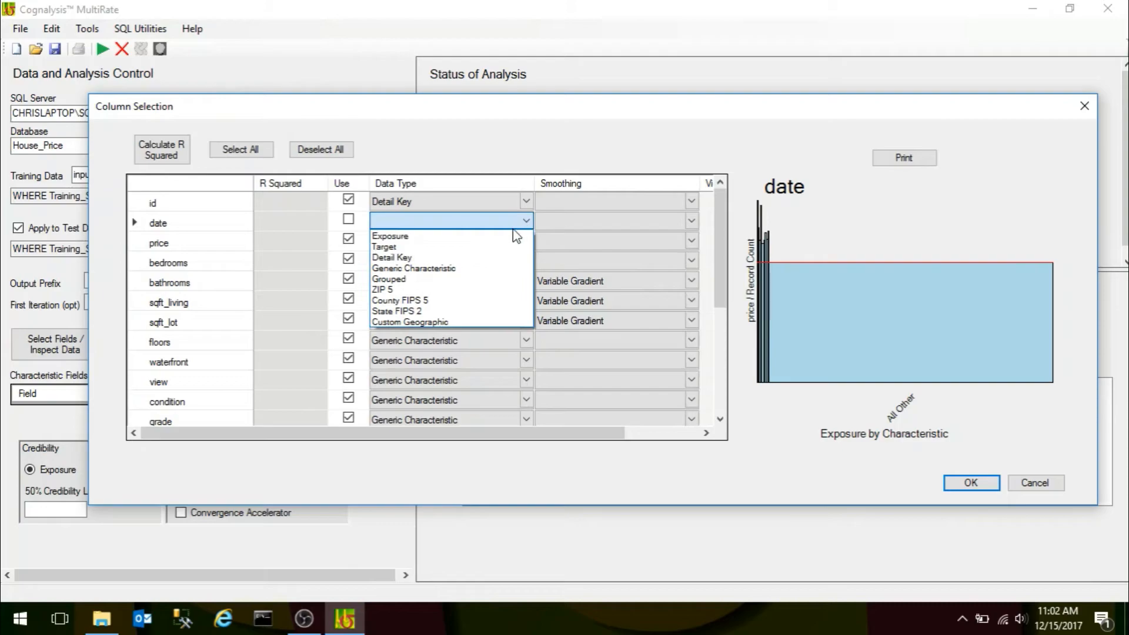
pyautogui.click(403, 283)
pyautogui.click(591, 219)
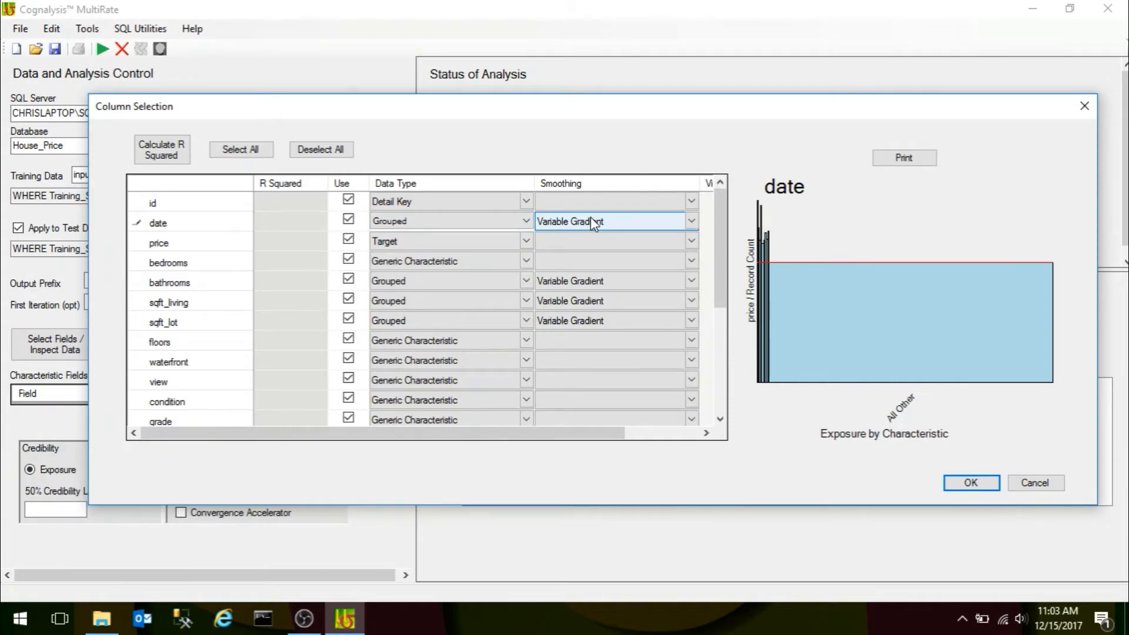
pyautogui.click(692, 221)
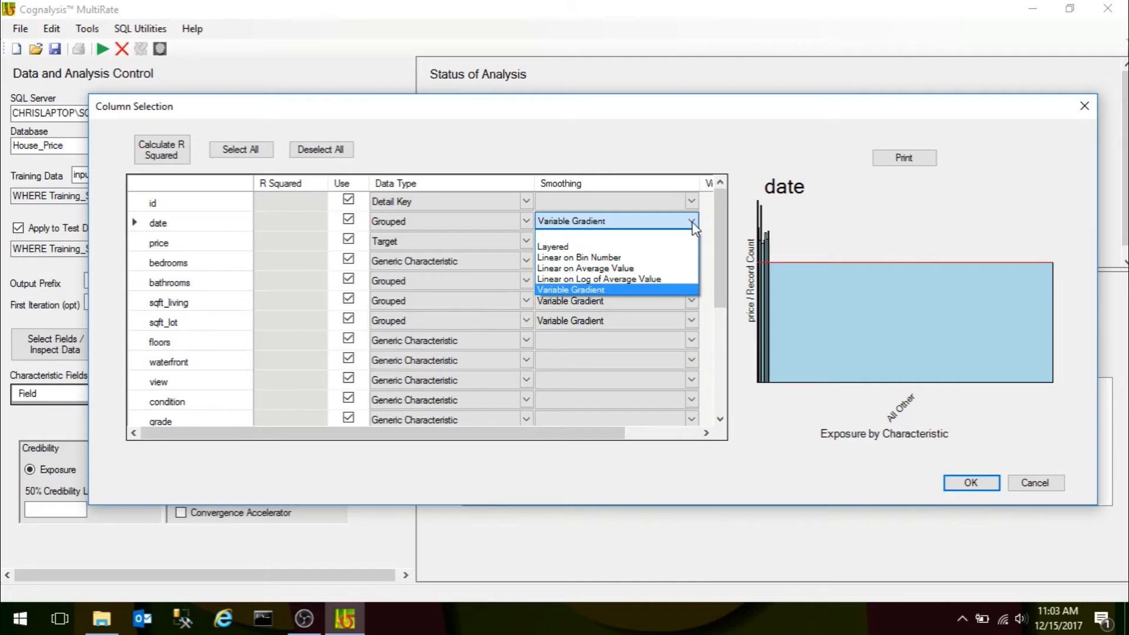
pyautogui.click(639, 244)
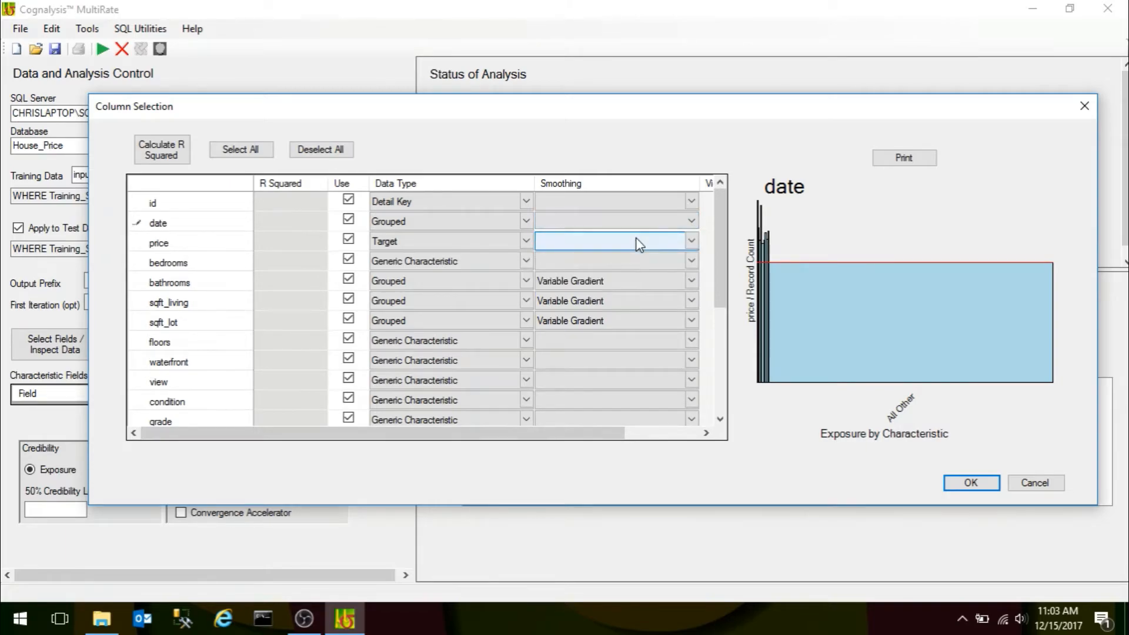
pyautogui.click(690, 220)
pyautogui.click(610, 289)
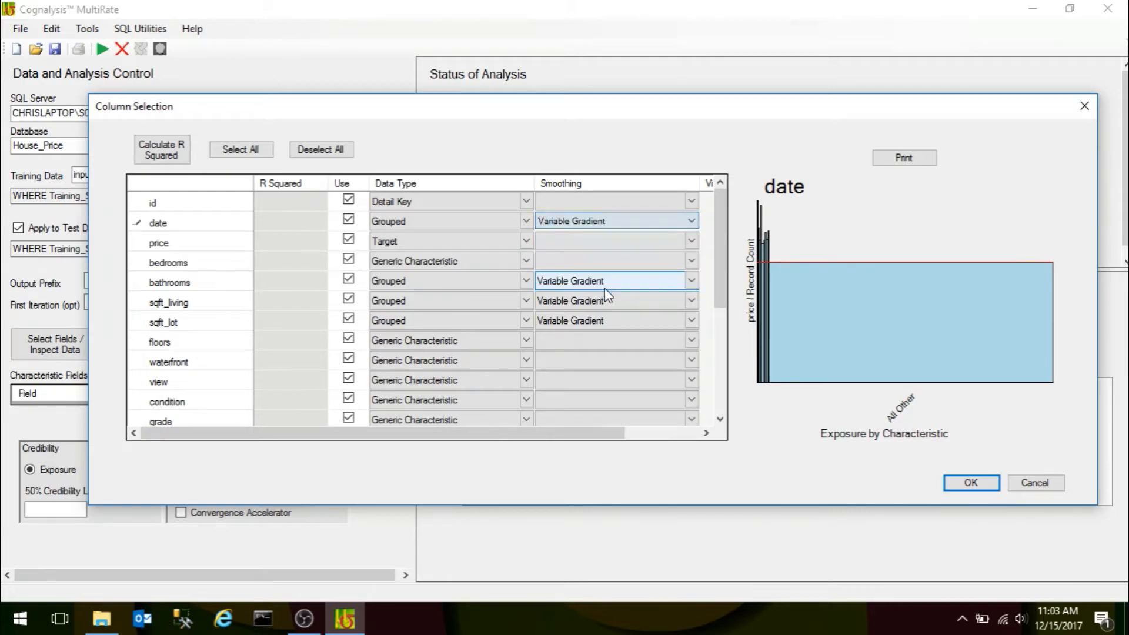
# Confirm the column selection, accept MultiRate's suggested initial 50% Credibility Level, and check the level entered in the credibility settings.
pyautogui.click(969, 483)
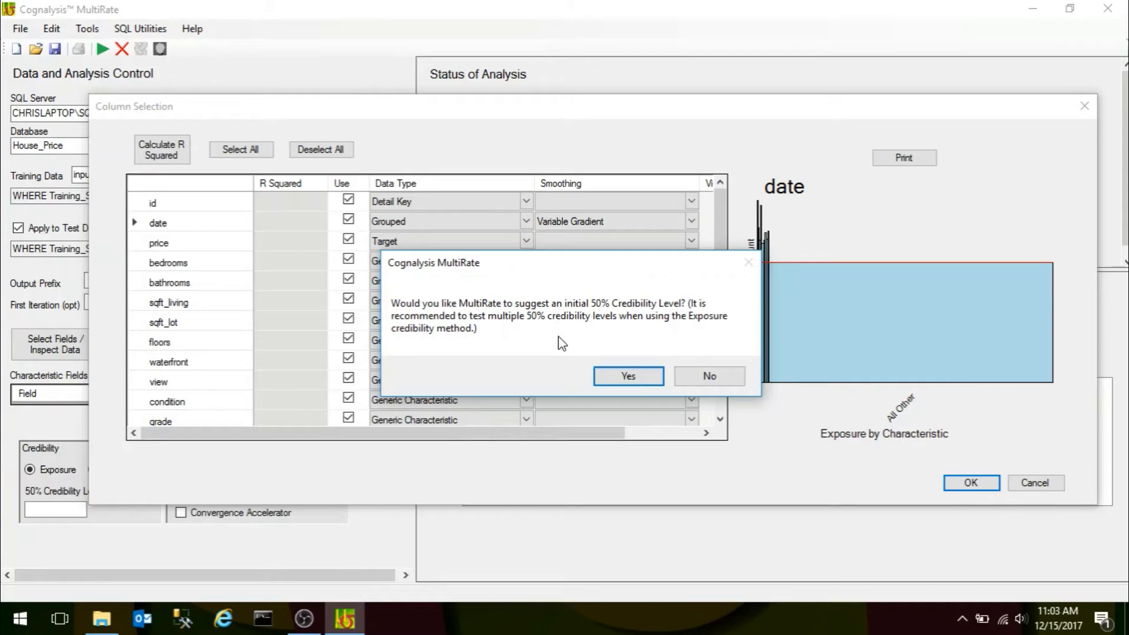
pyautogui.click(627, 376)
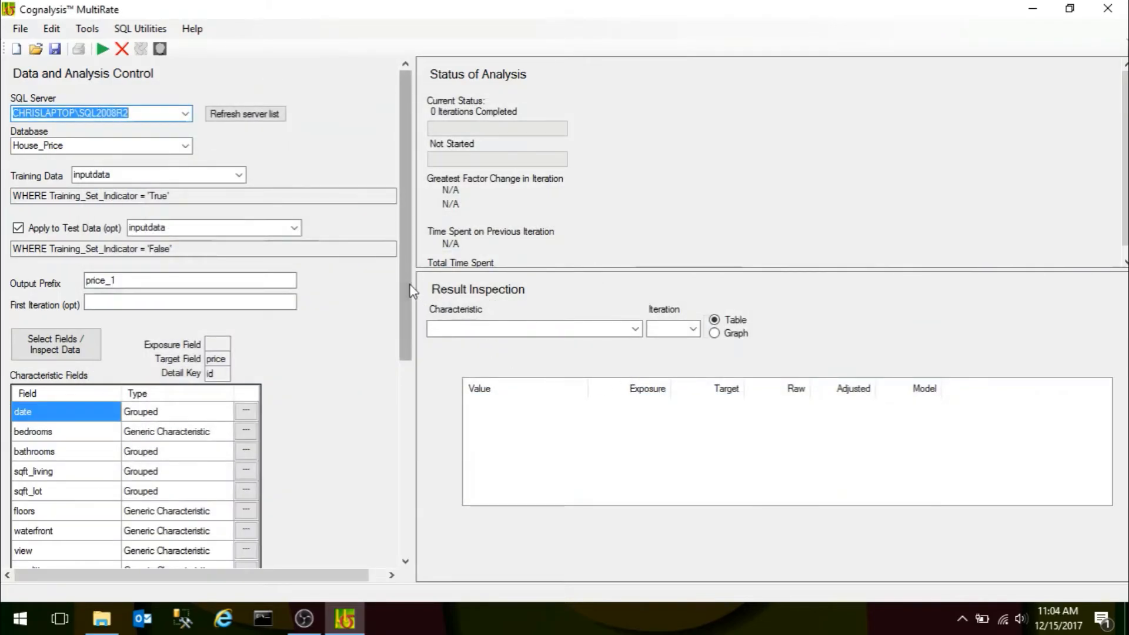
pyautogui.scroll(-2, 411, 382)
pyautogui.scroll(-3, 412, 382)
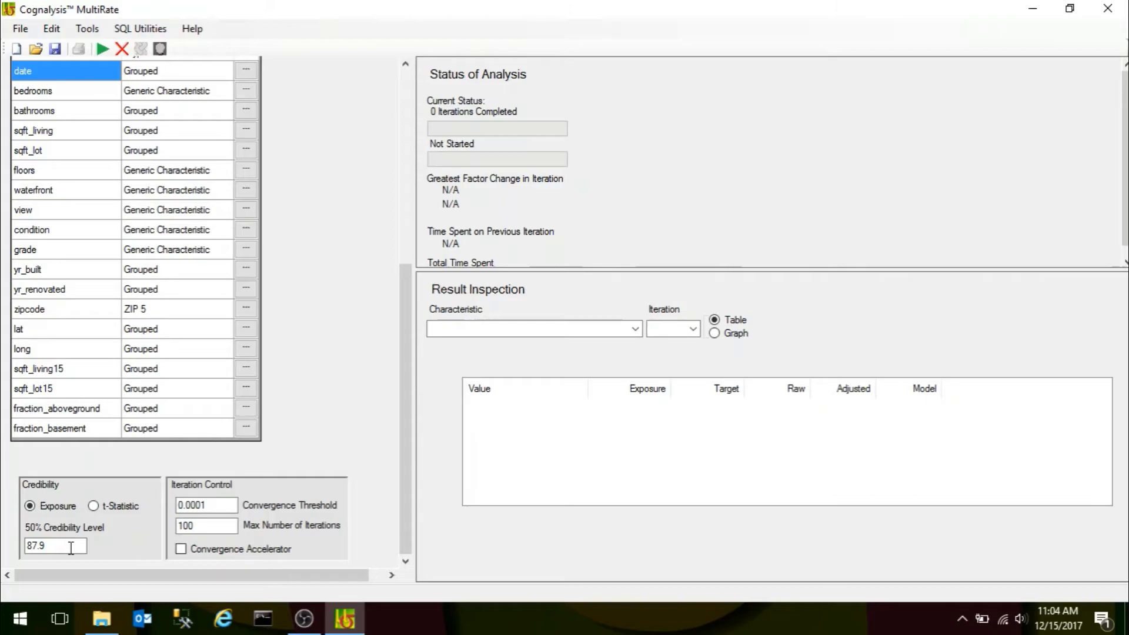
pyautogui.click(39, 546)
# Review the training and test data filters, the characteristic field list and the iteration settings of the analysis.
pyautogui.moveTo(407, 492); pyautogui.dragTo(414, 208)
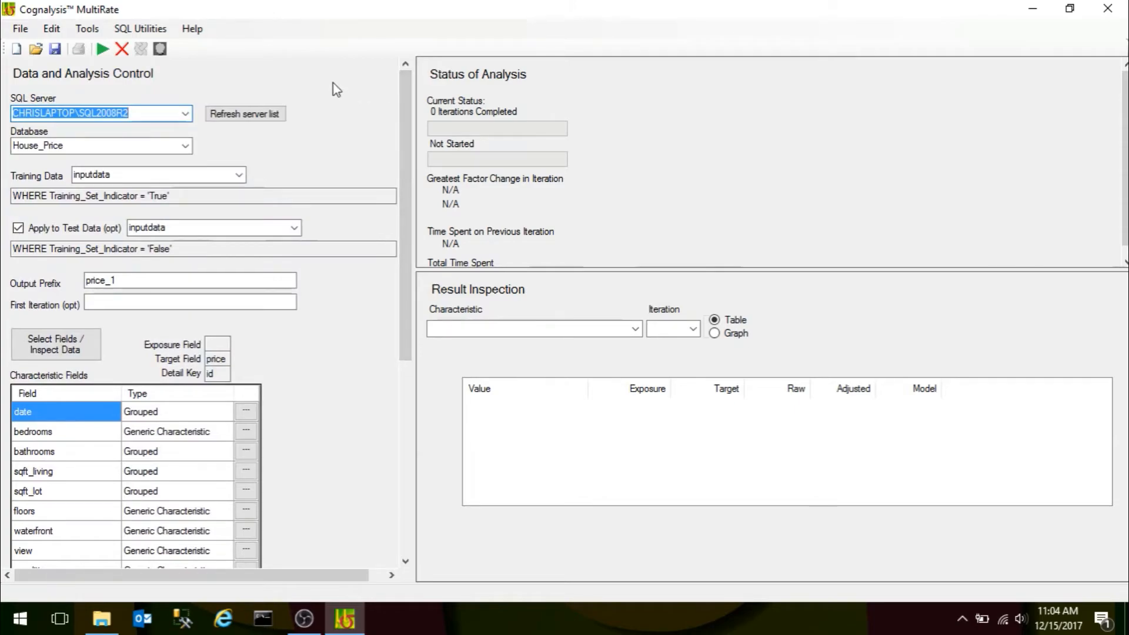
pyautogui.moveTo(405, 149); pyautogui.dragTo(397, 90)
pyautogui.click(176, 249)
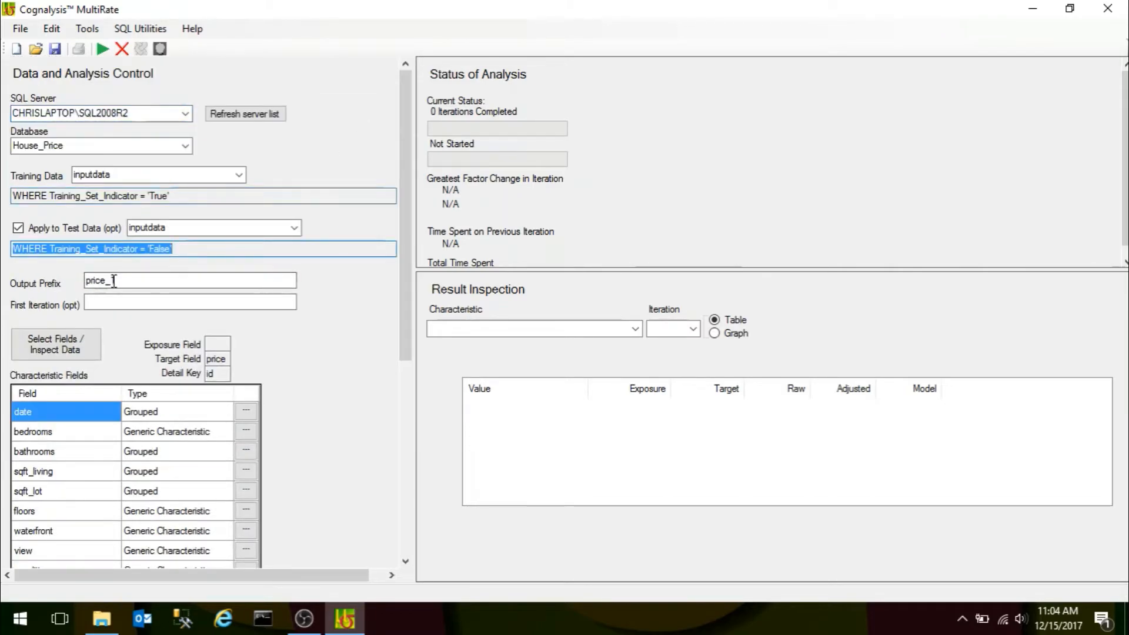
pyautogui.click(191, 196)
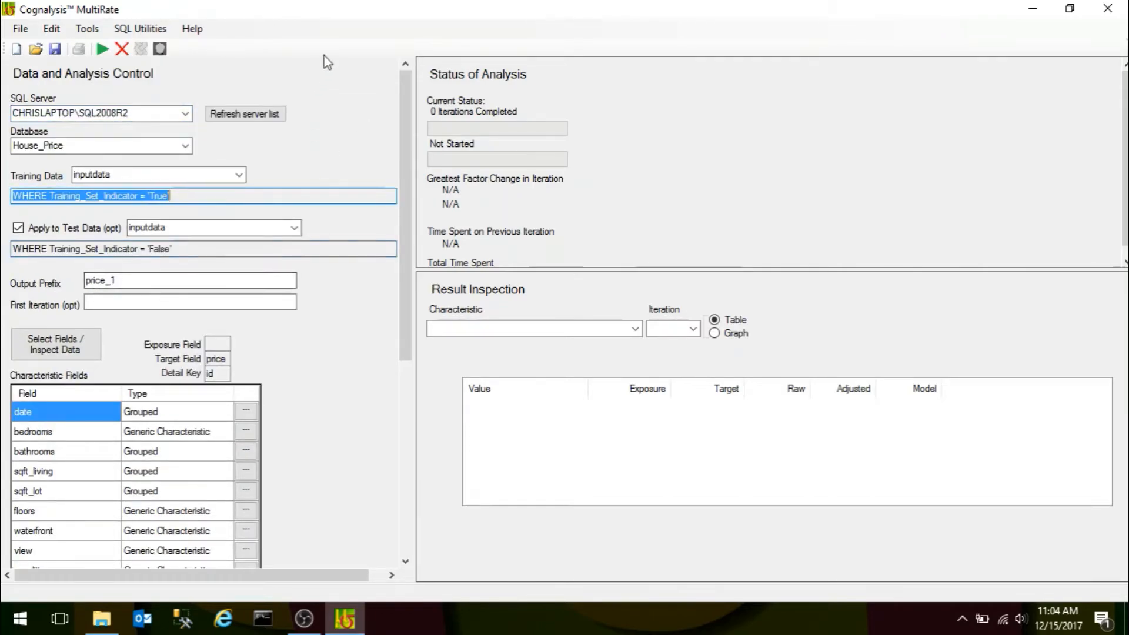
pyautogui.moveTo(408, 175); pyautogui.dragTo(412, 385)
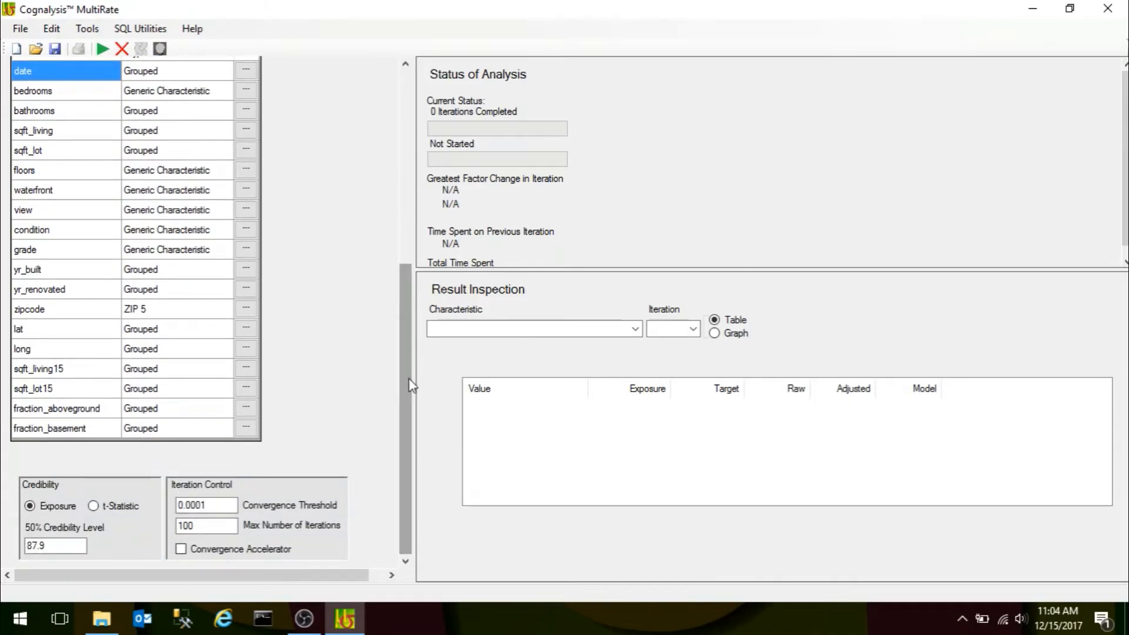
pyautogui.moveTo(411, 385); pyautogui.dragTo(410, 120)
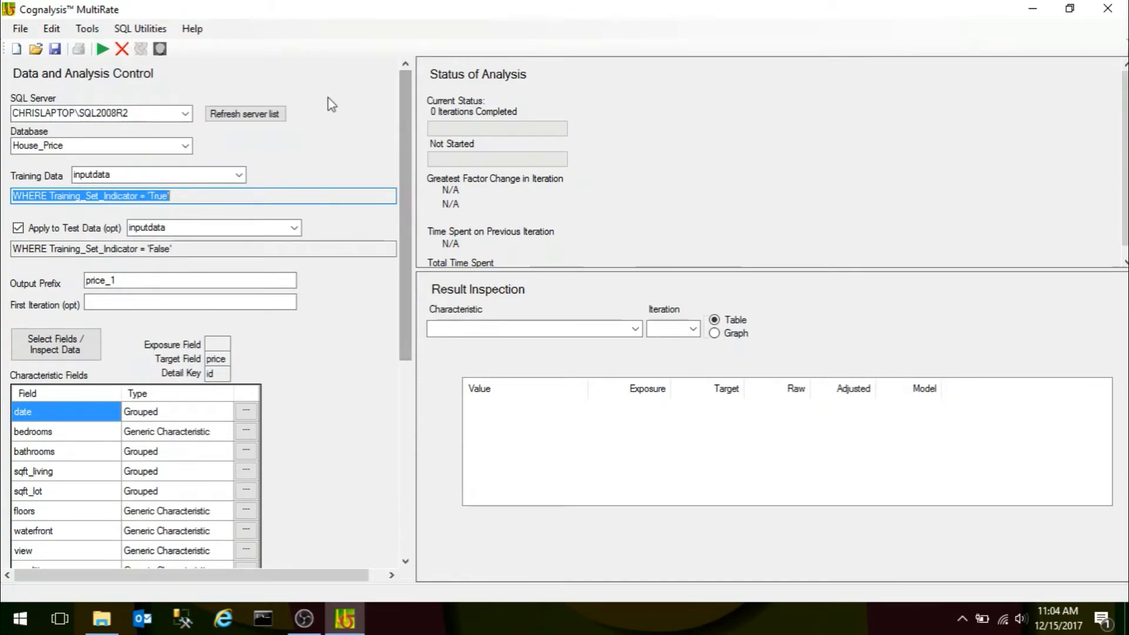
# Set the model improvement mode to AutoImprove, with interaction effects investigated and extraneous analyses deleted at the end.
pyautogui.click(159, 51)
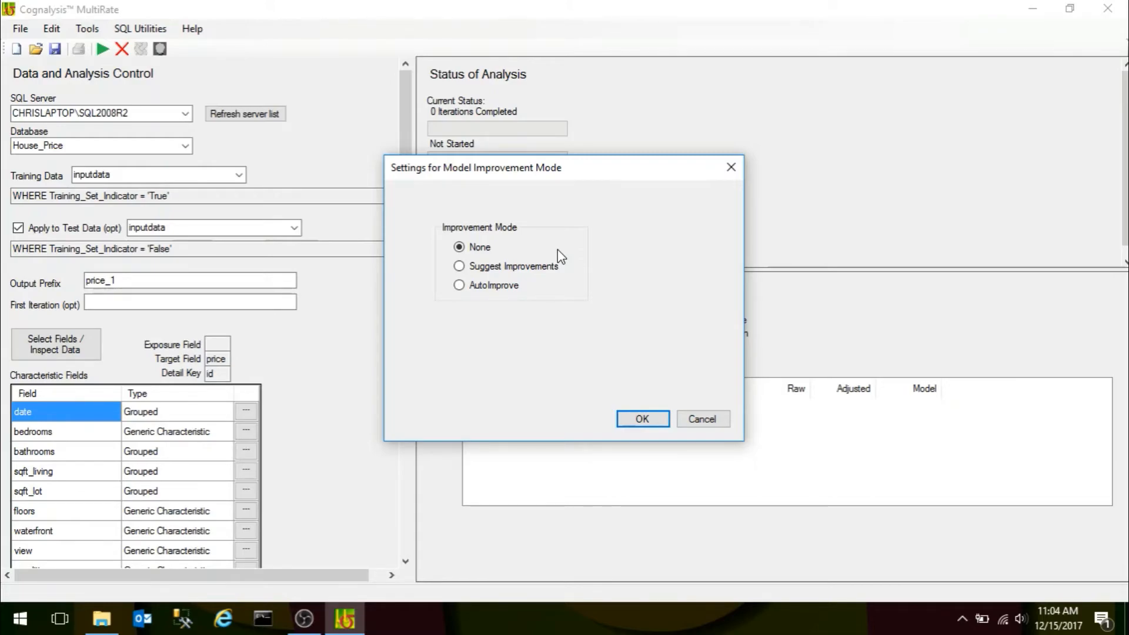
pyautogui.click(460, 269)
pyautogui.click(459, 286)
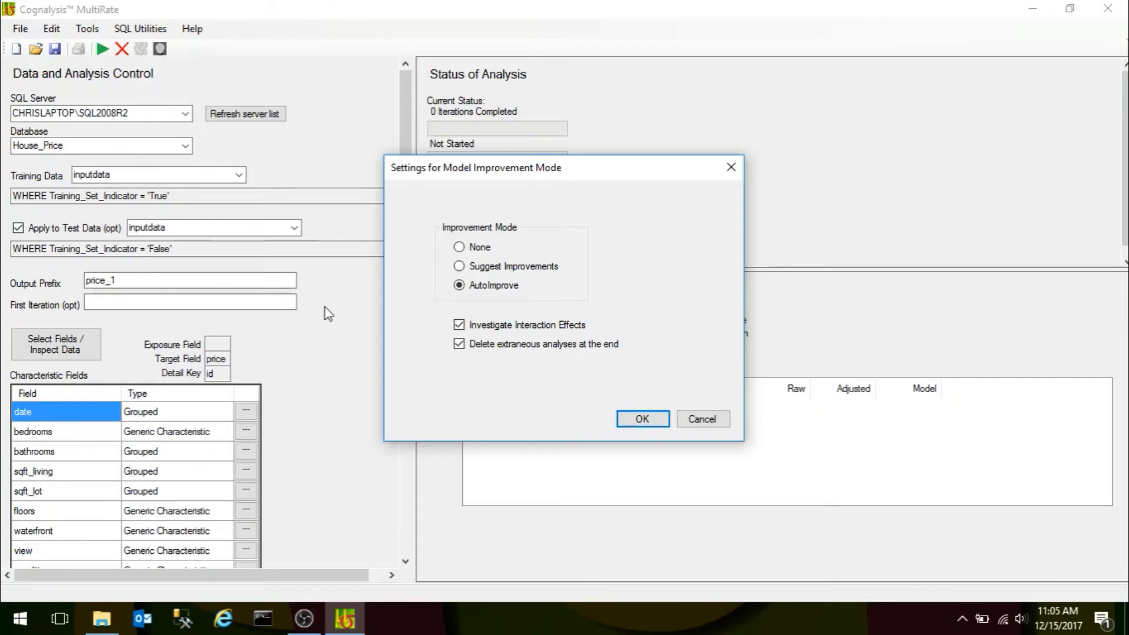
pyautogui.click(645, 418)
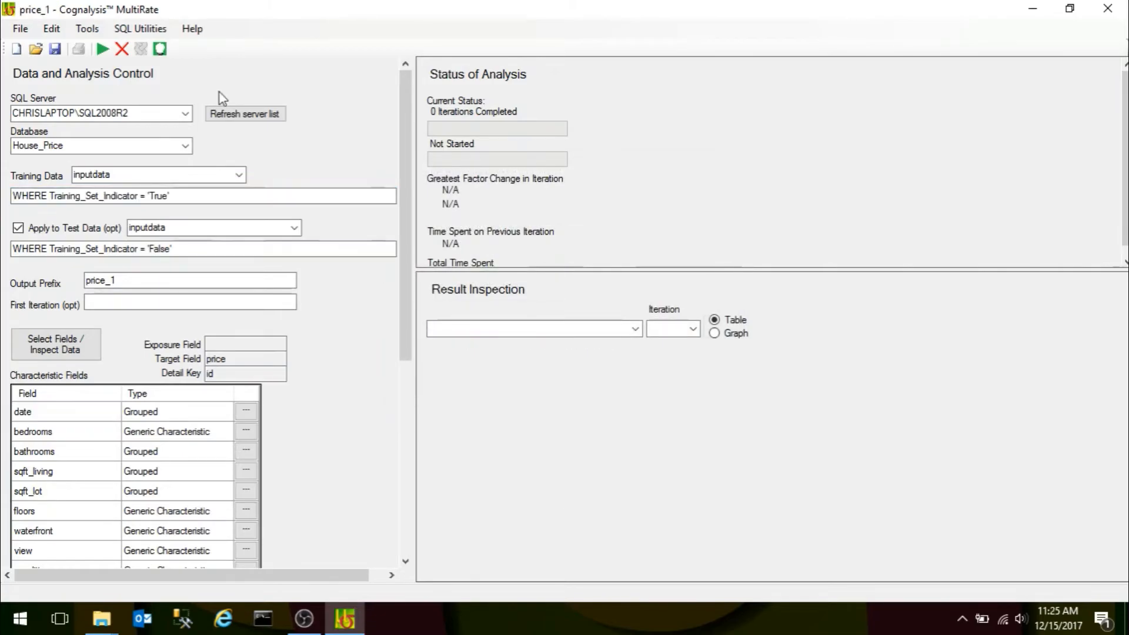
# Start the analysis, saving its settings as price_1 and overwriting the existing price_1 tables.
pyautogui.click(100, 51)
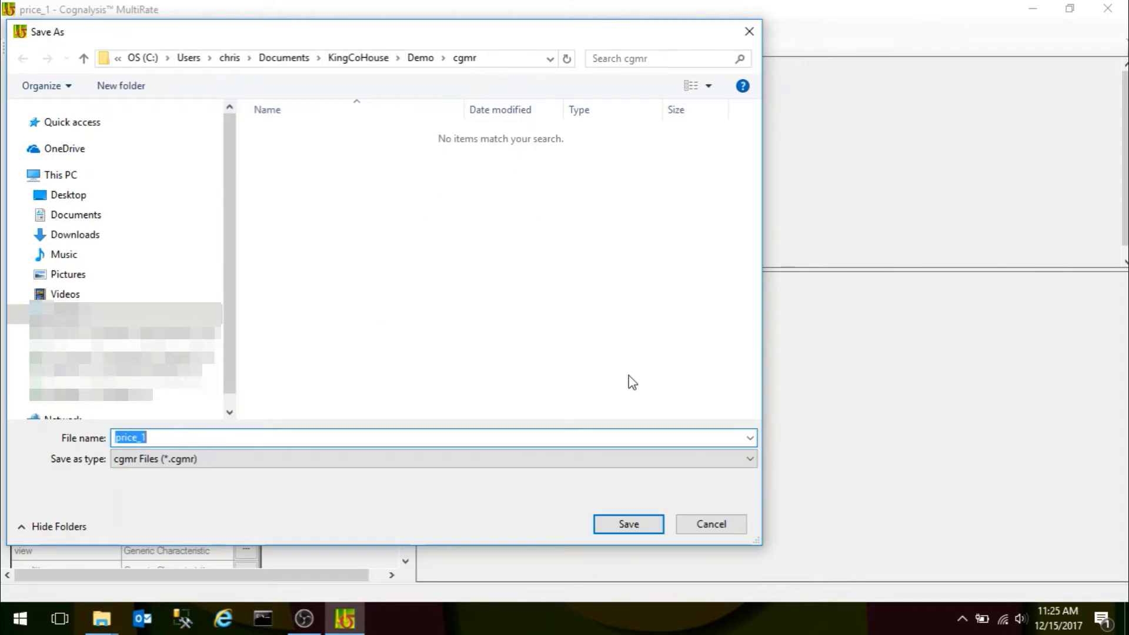
pyautogui.click(627, 526)
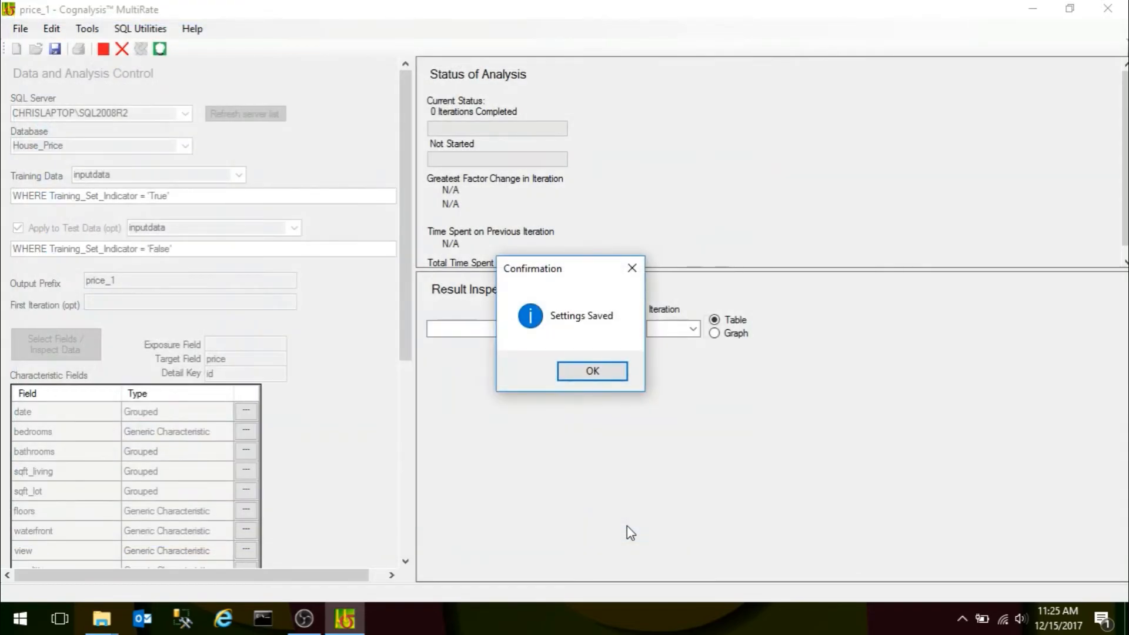
pyautogui.click(582, 372)
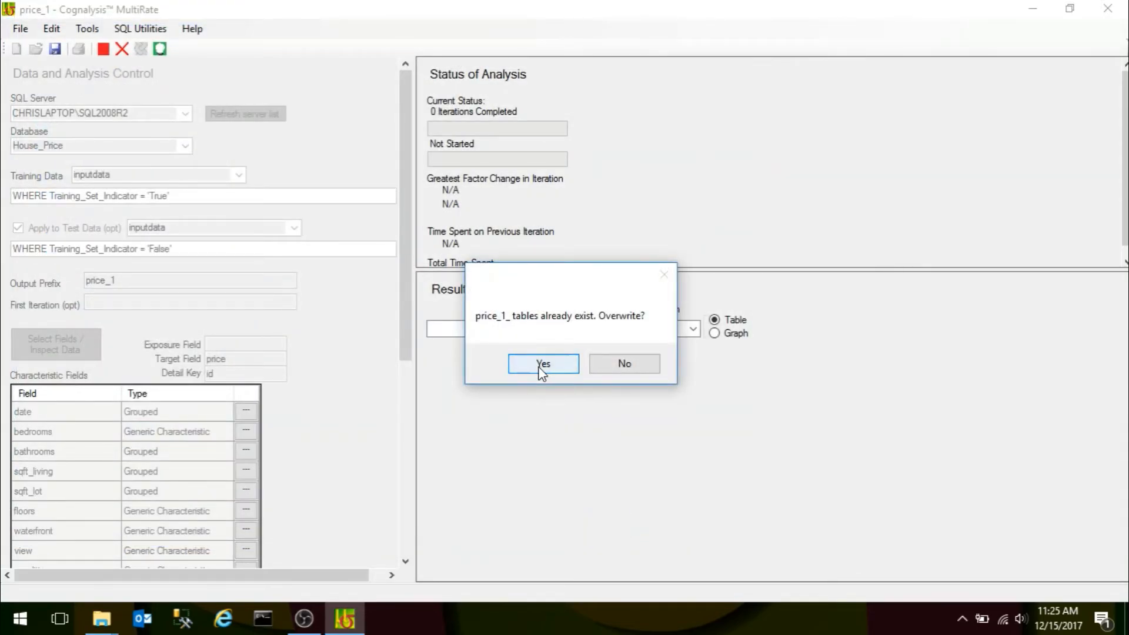
pyautogui.click(561, 364)
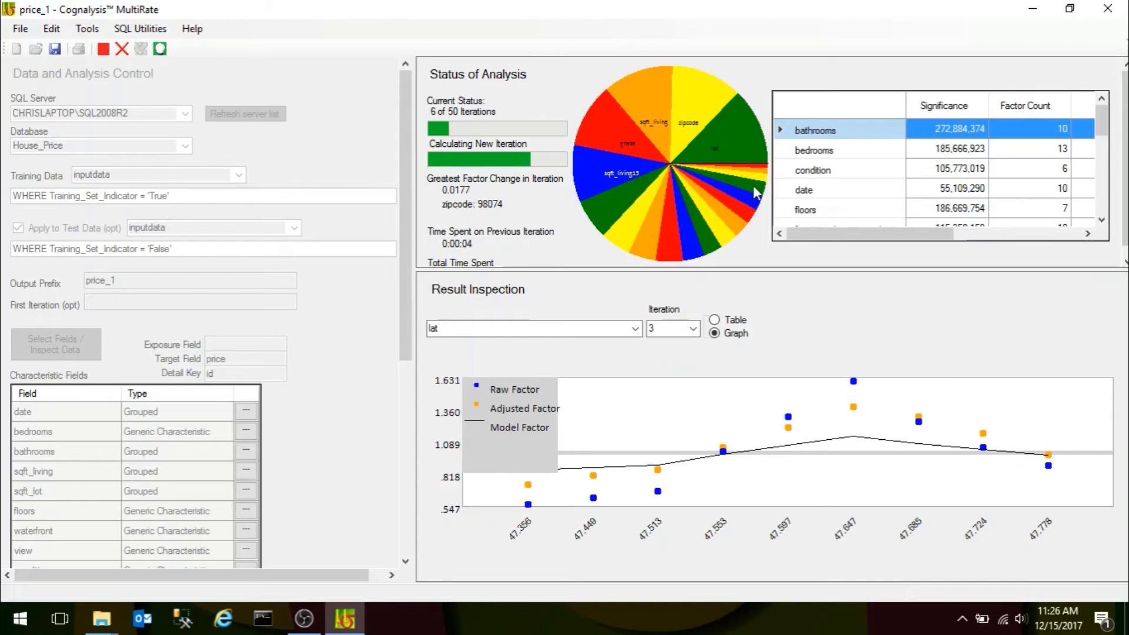
# Inspect the iteration 3 factor graphs for waterfront, grade and sqft_living15 while the analysis runs.
pyautogui.click(756, 169)
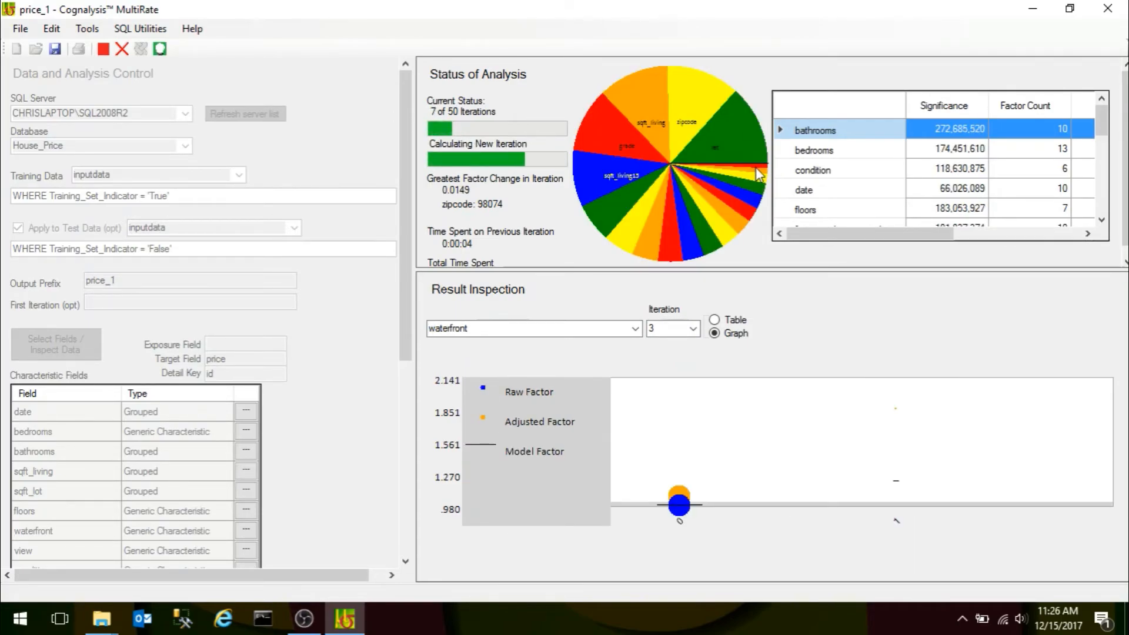
pyautogui.click(640, 112)
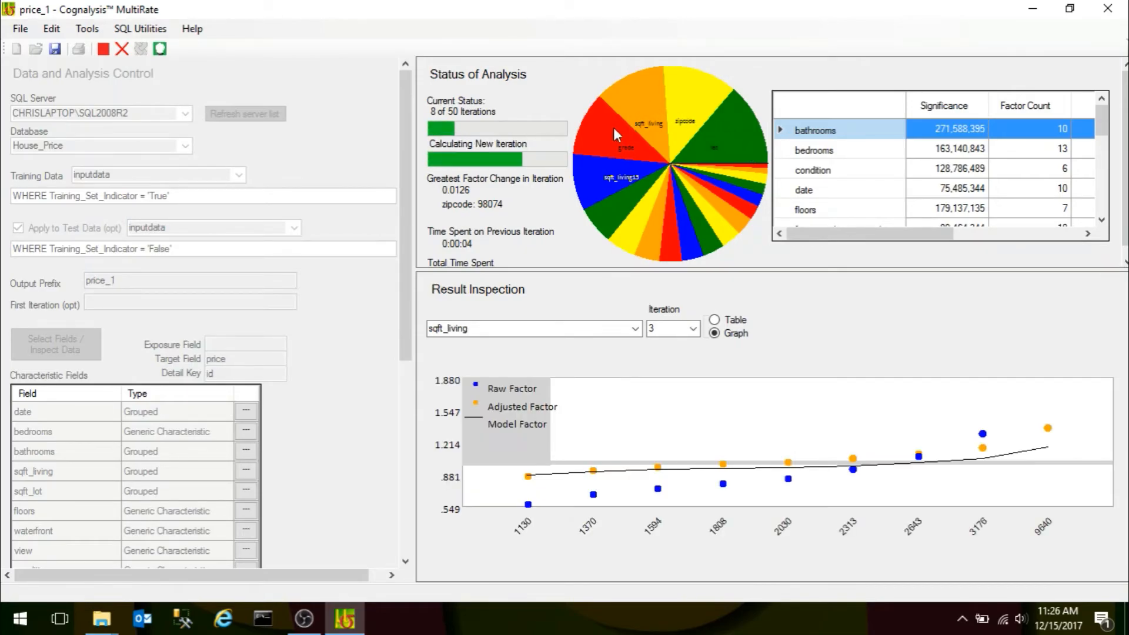
pyautogui.click(601, 175)
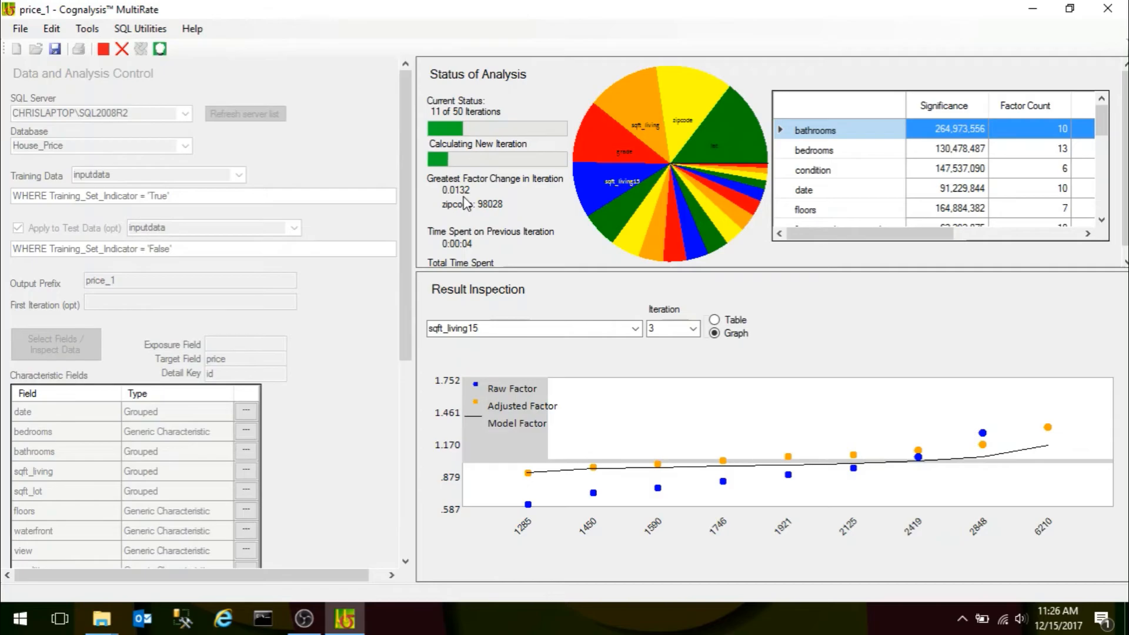
pyautogui.moveTo(405, 208)
pyautogui.mouseDown()
pyautogui.moveTo(410, 408)
pyautogui.moveTo(401, 189)
pyautogui.mouseUp()
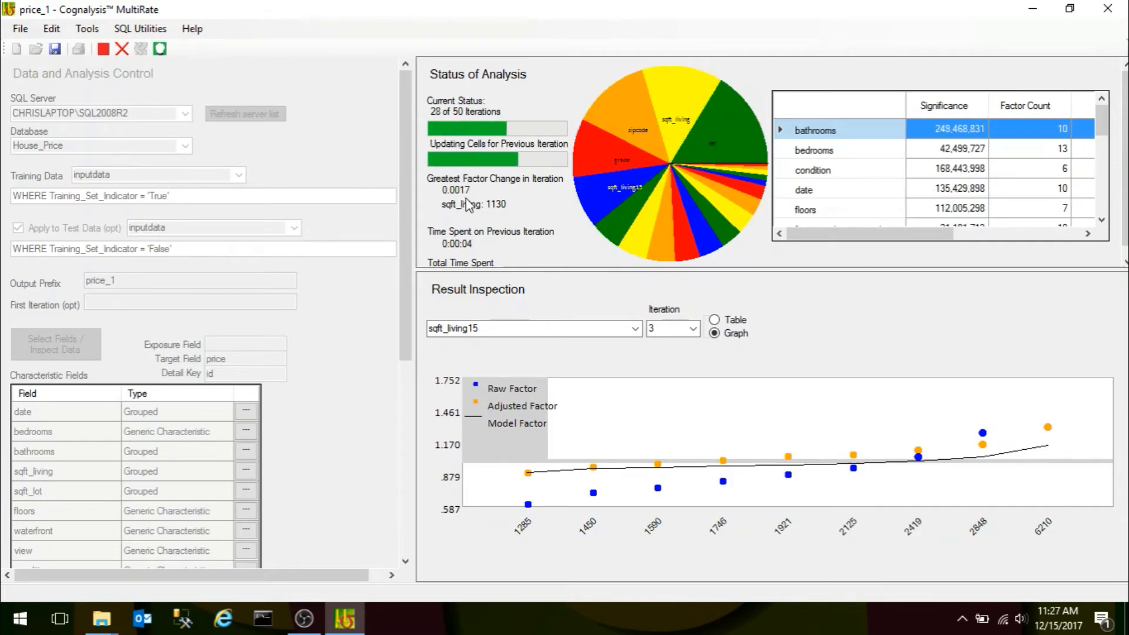
pyautogui.moveTo(405, 250); pyautogui.dragTo(419, 470)
pyautogui.moveTo(405, 351); pyautogui.dragTo(401, 153)
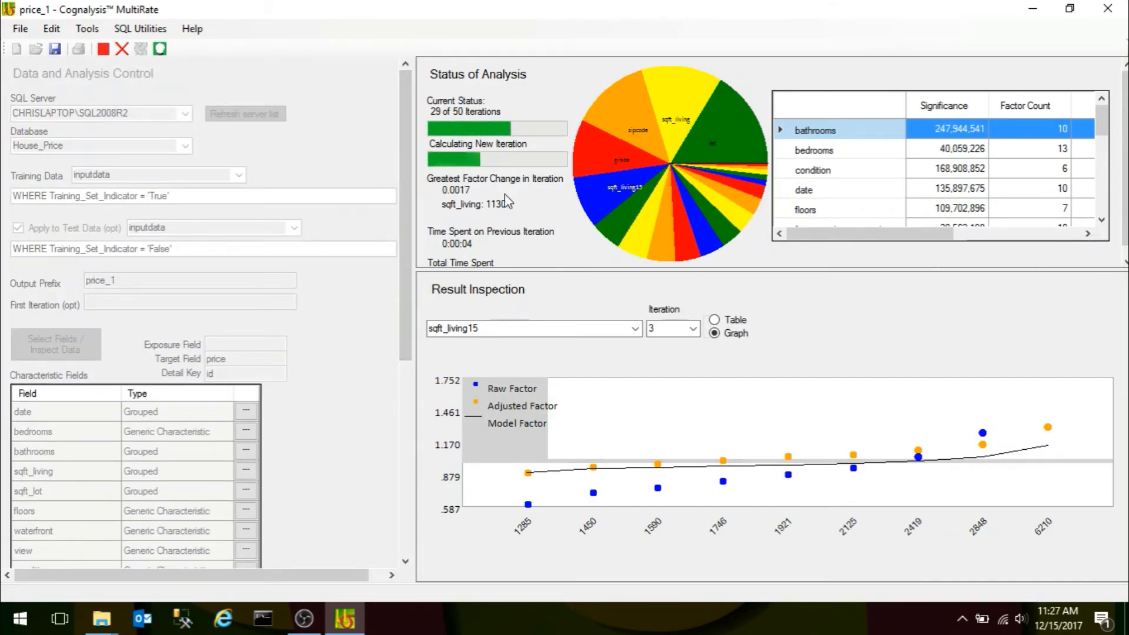
# Display the sqft_living15 factor graph for iteration 28 and look over the characteristic fields.
pyautogui.click(692, 328)
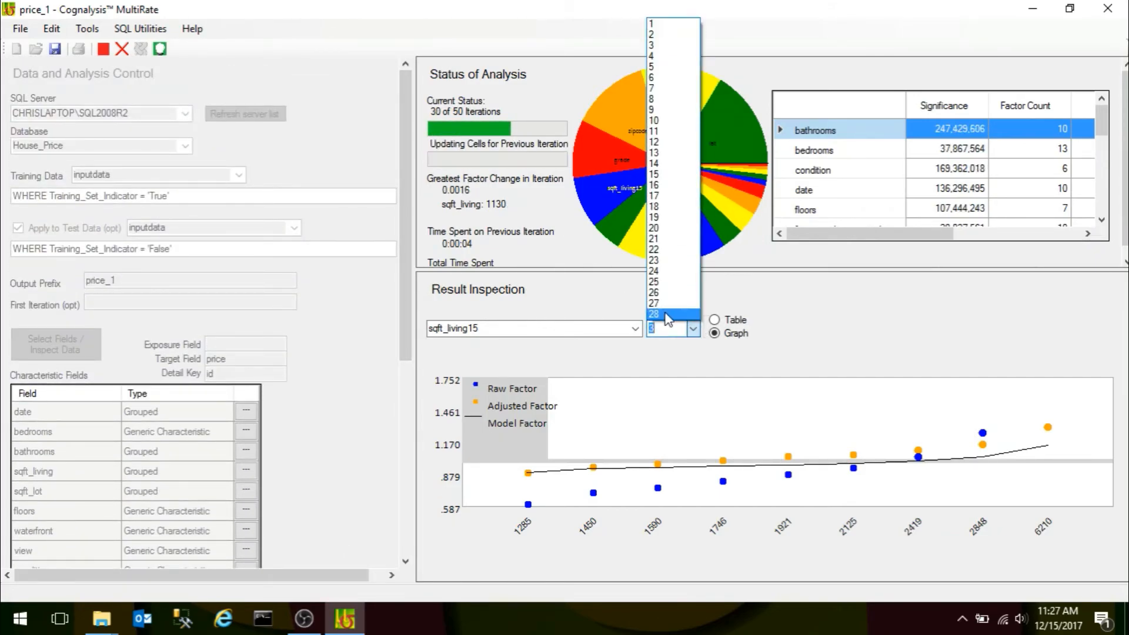
pyautogui.click(667, 315)
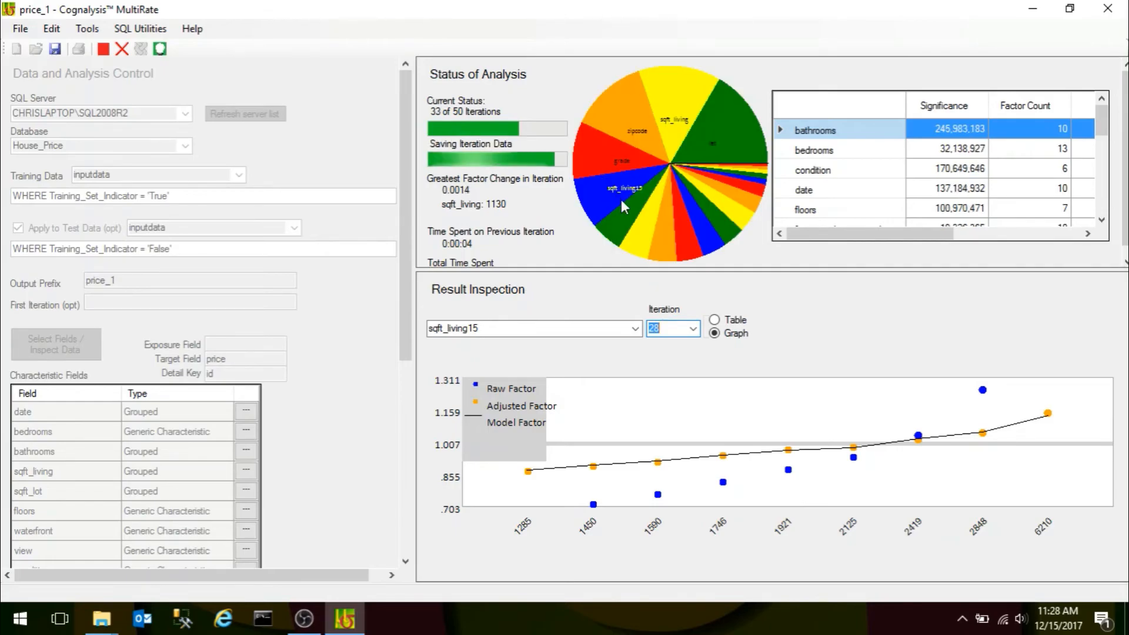
pyautogui.moveTo(401, 305); pyautogui.dragTo(398, 432)
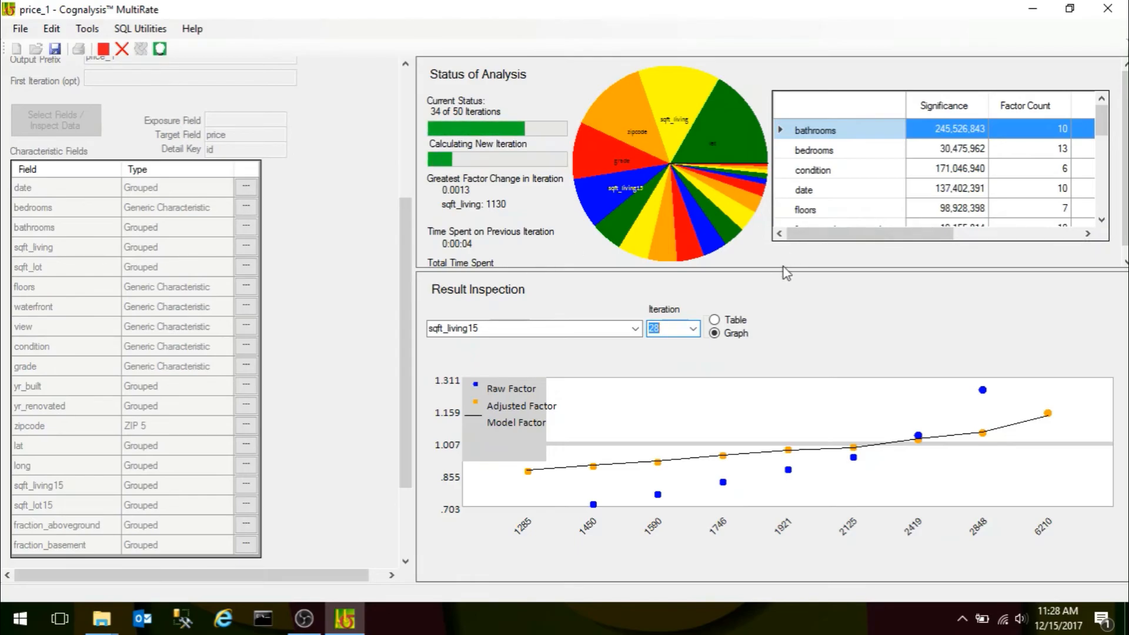
# Acknowledge the end of the improvement process and select price_Improvement_Log as the improvement log table to print.
pyautogui.moveTo(400, 292); pyautogui.dragTo(396, 204)
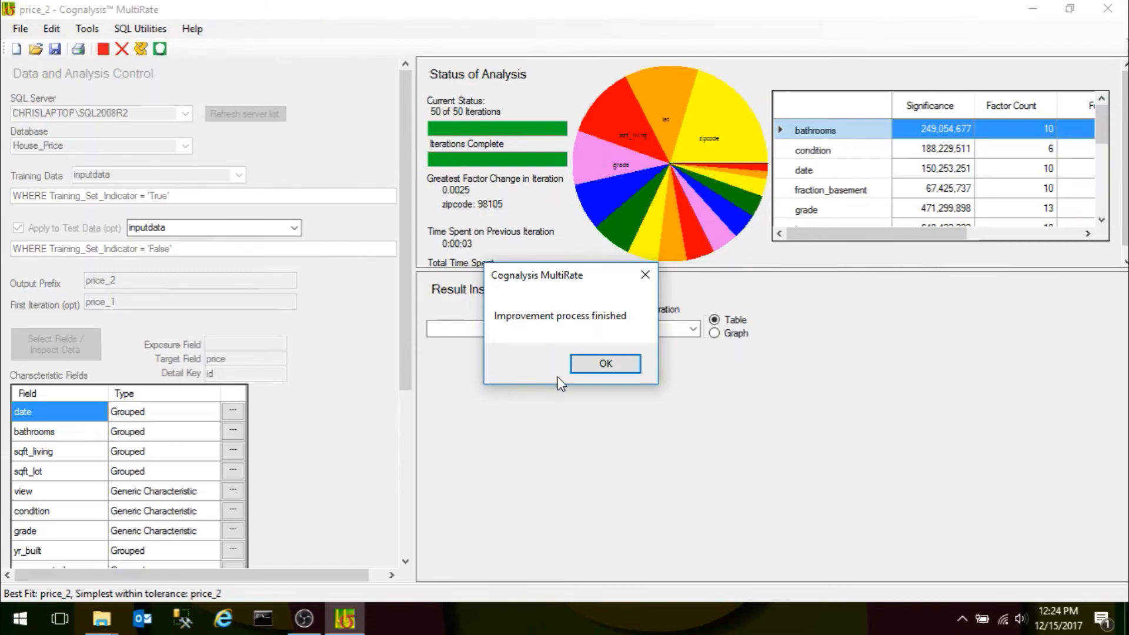
pyautogui.click(588, 372)
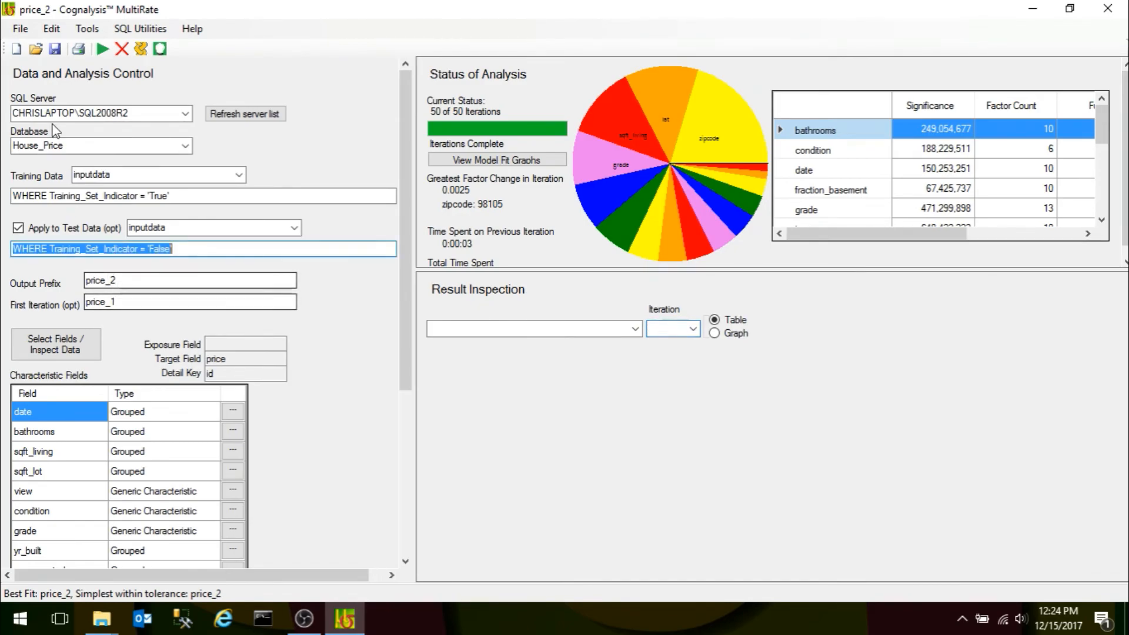
pyautogui.click(21, 31)
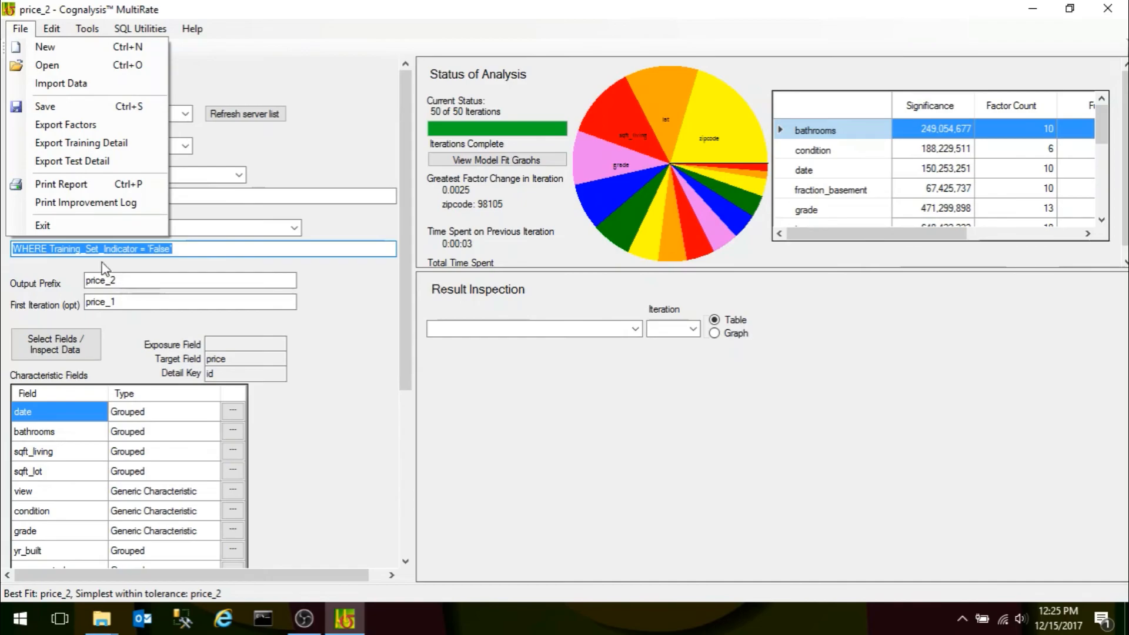
pyautogui.click(77, 203)
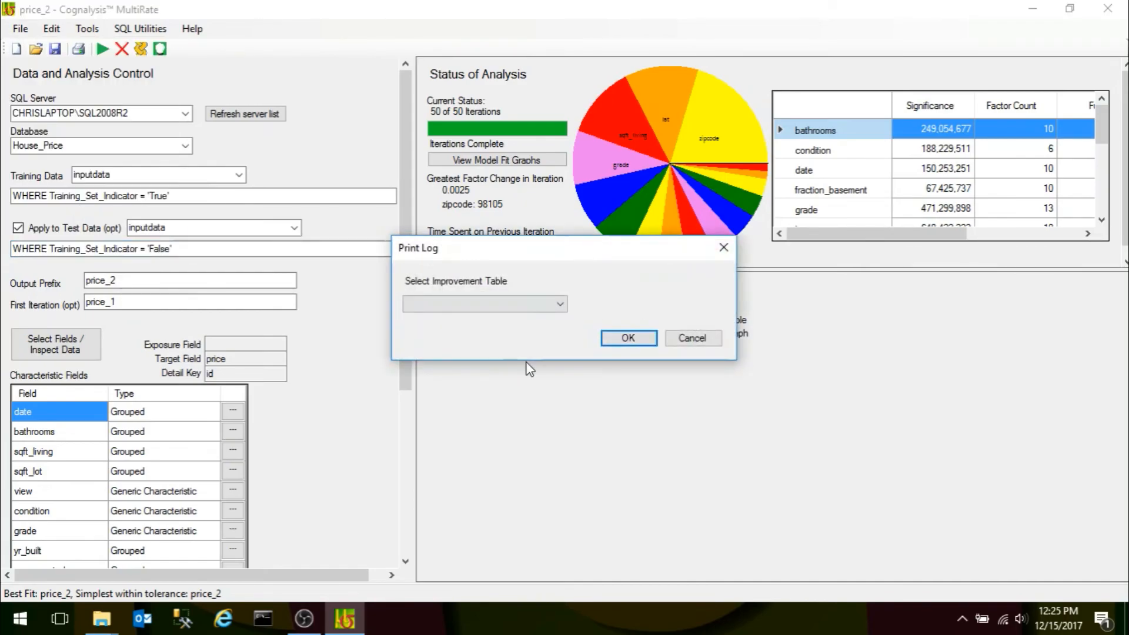
pyautogui.click(559, 304)
pyautogui.click(450, 319)
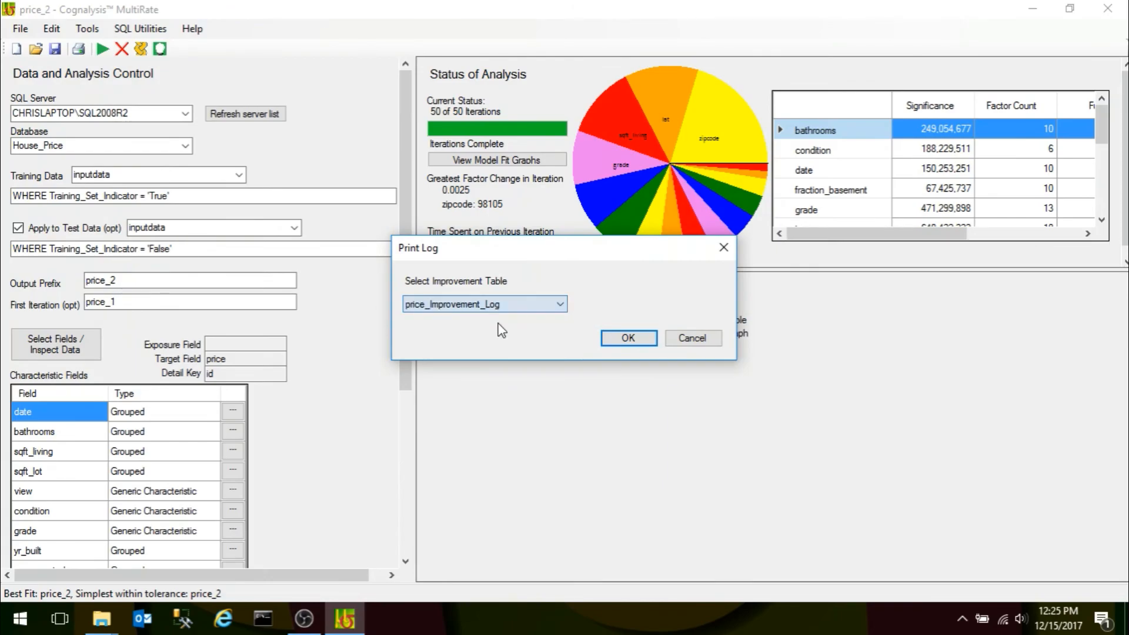
pyautogui.click(626, 339)
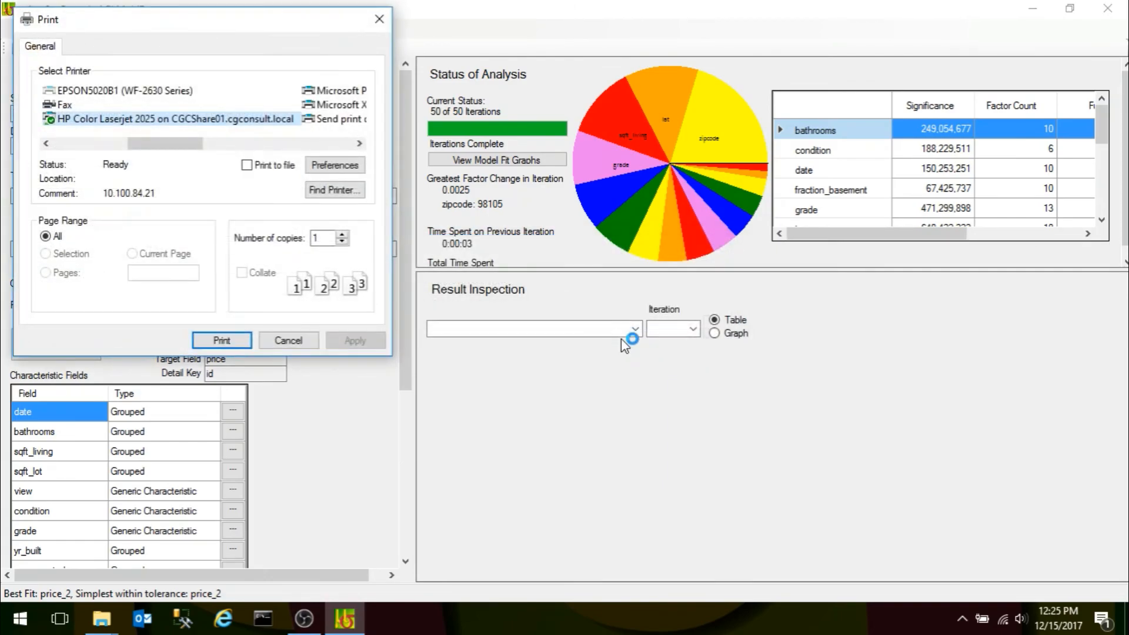
# Print the improvement log to Adobe PDF and save it as price_Improvement_Log in the Demo folder.
pyautogui.click(47, 143)
pyautogui.click(80, 106)
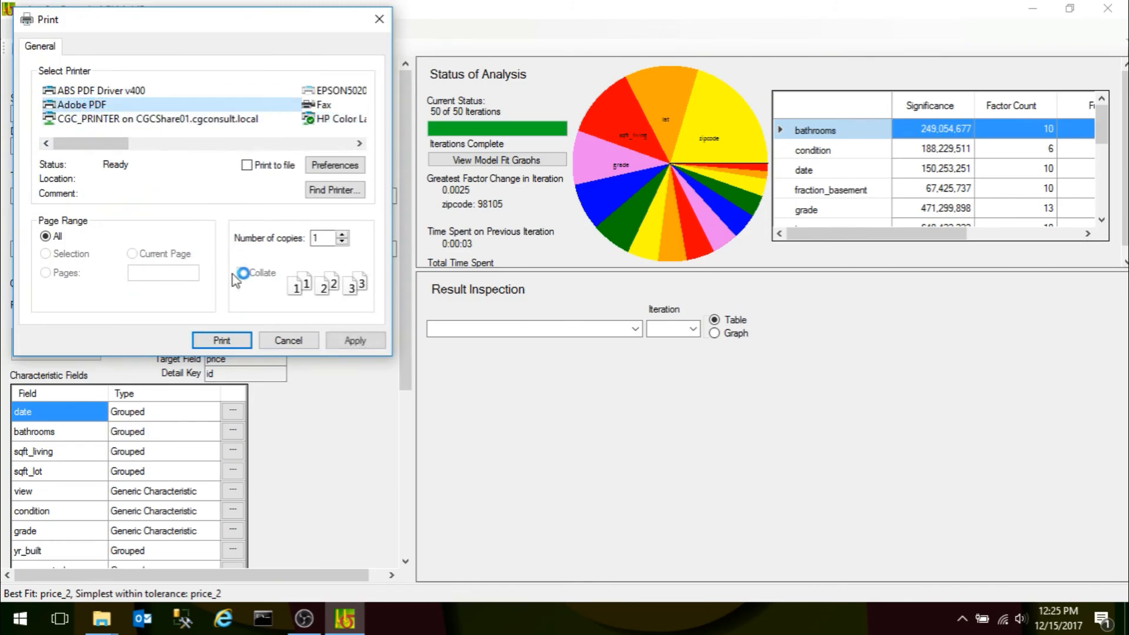
pyautogui.click(220, 341)
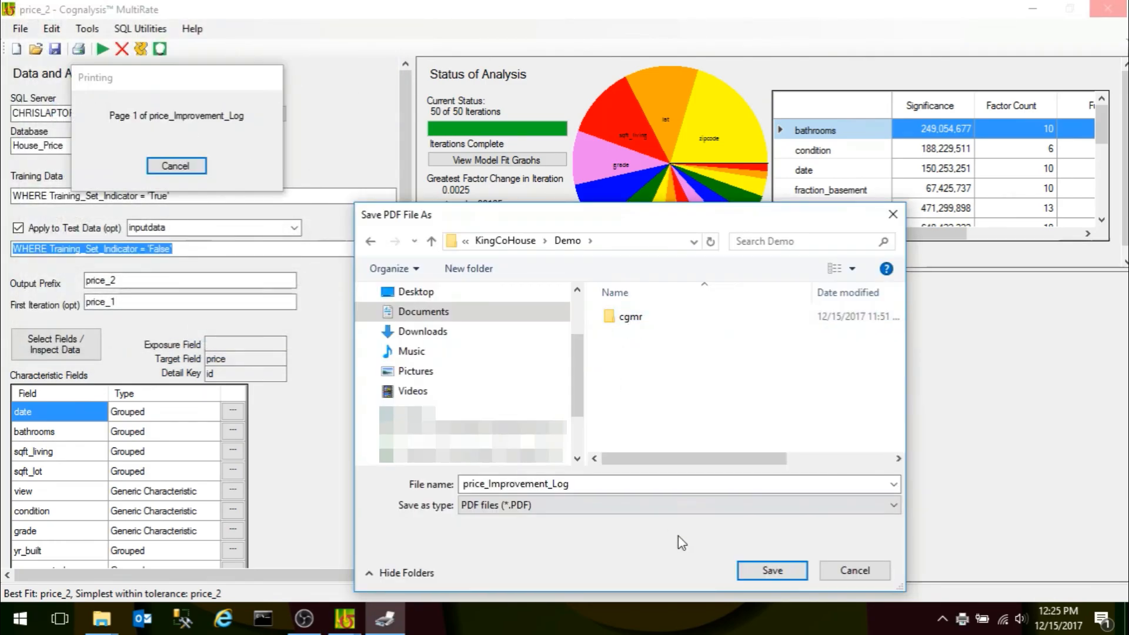
pyautogui.click(771, 570)
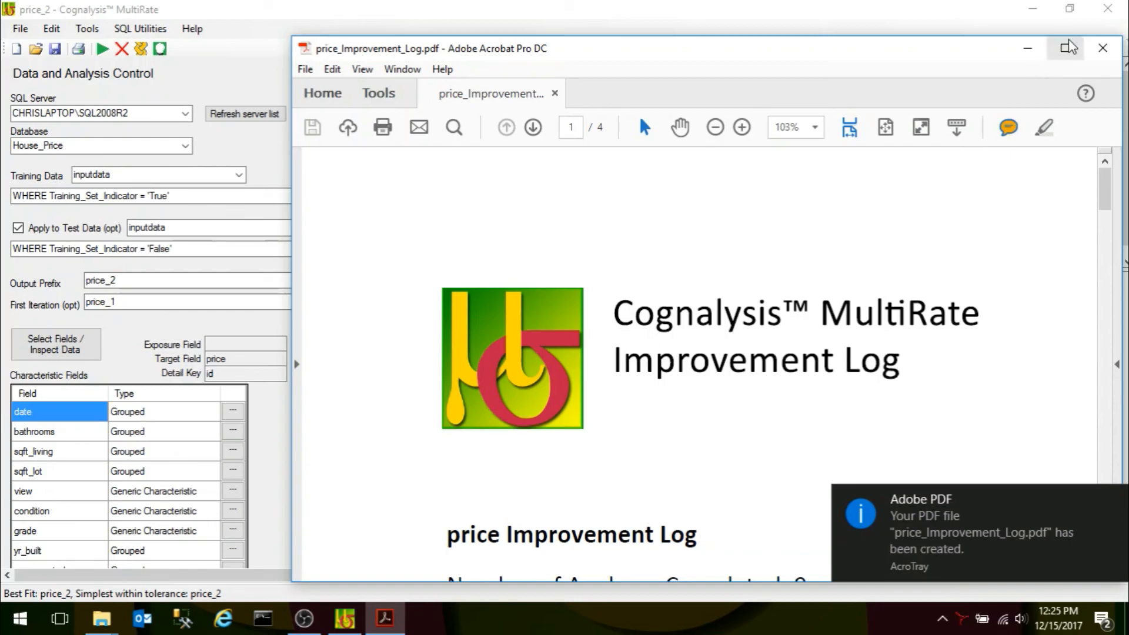
# Examine the price_1 analysis settings and the Table of Changes in the improvement log PDF, and return to Cognalysis MultiRate.
pyautogui.click(1064, 48)
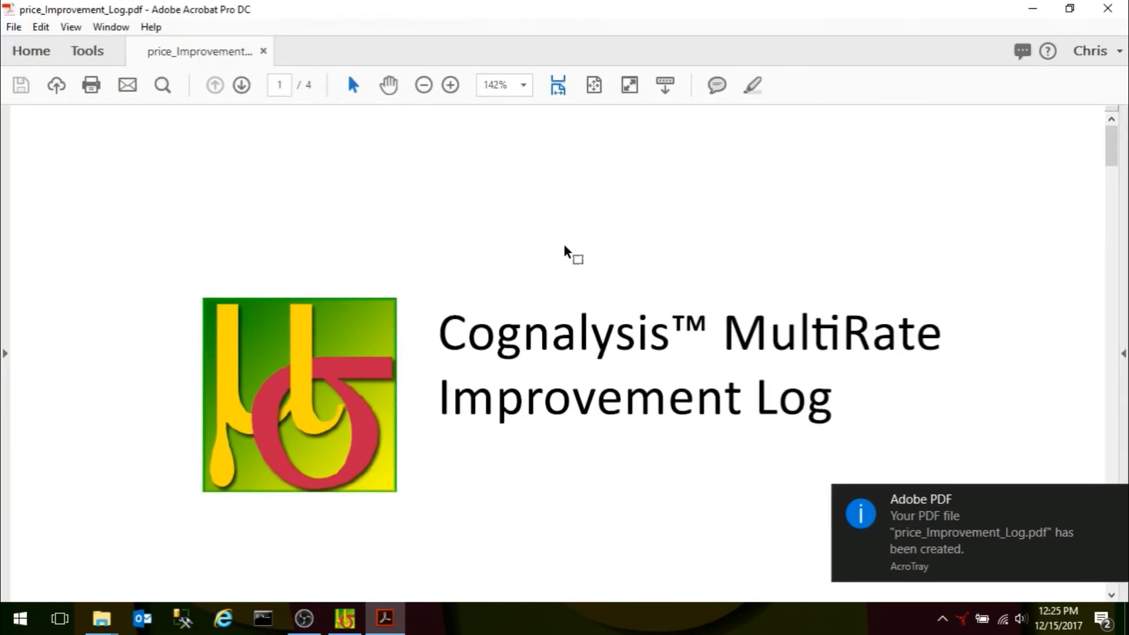
pyautogui.click(1113, 498)
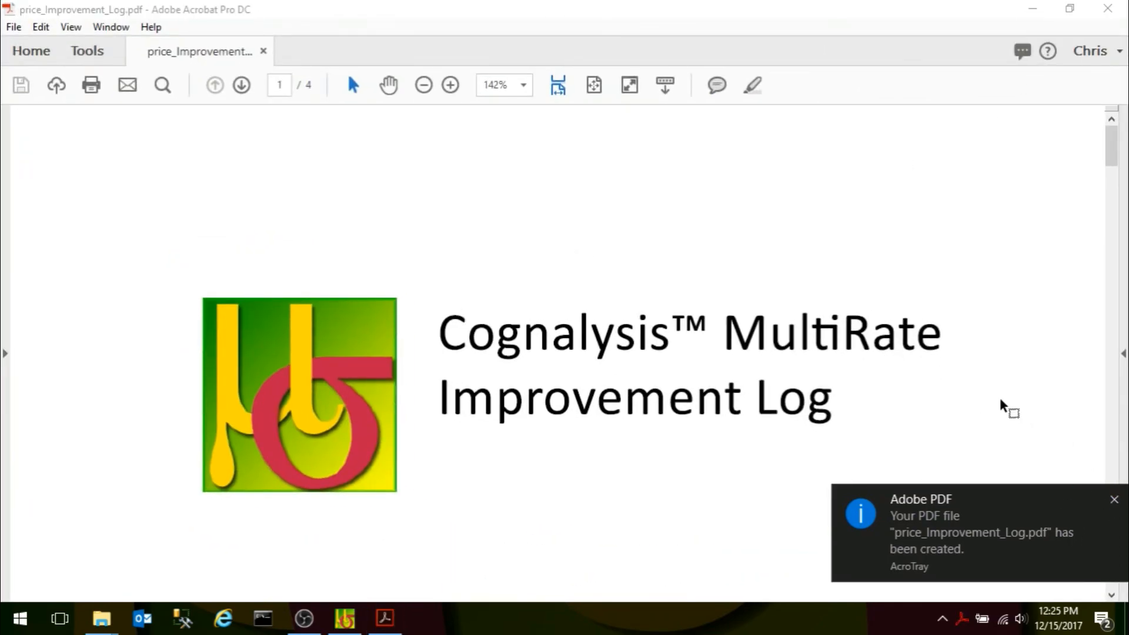
pyautogui.scroll(-15, 779, 297)
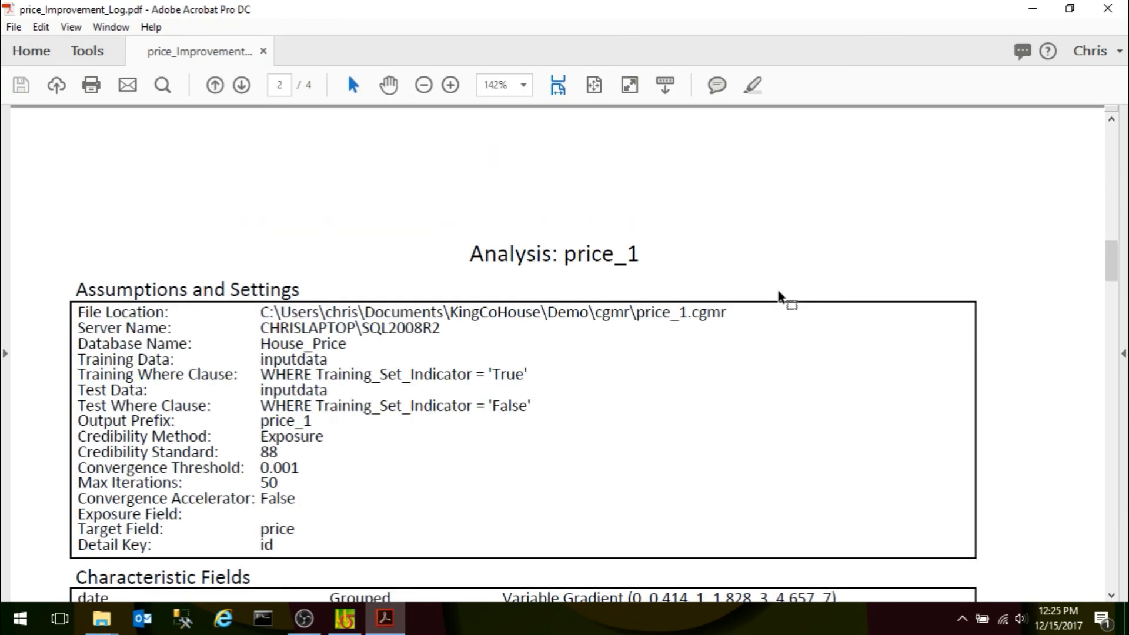
pyautogui.scroll(-5, 779, 291)
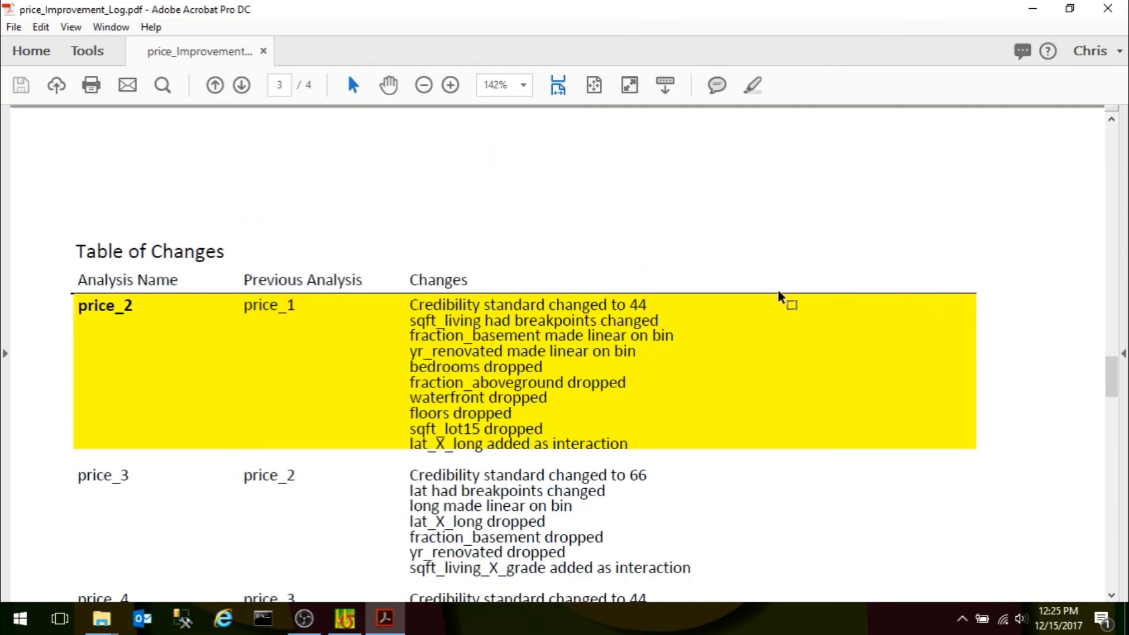
pyautogui.scroll(-7, 779, 297)
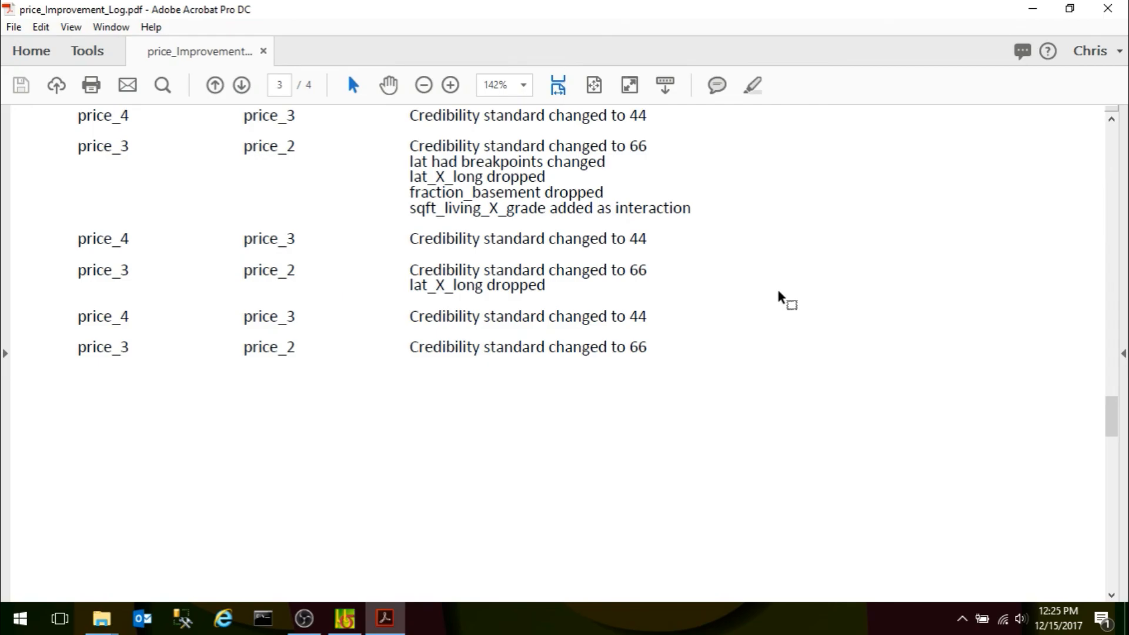
pyautogui.scroll(5, 779, 297)
pyautogui.scroll(3, 779, 300)
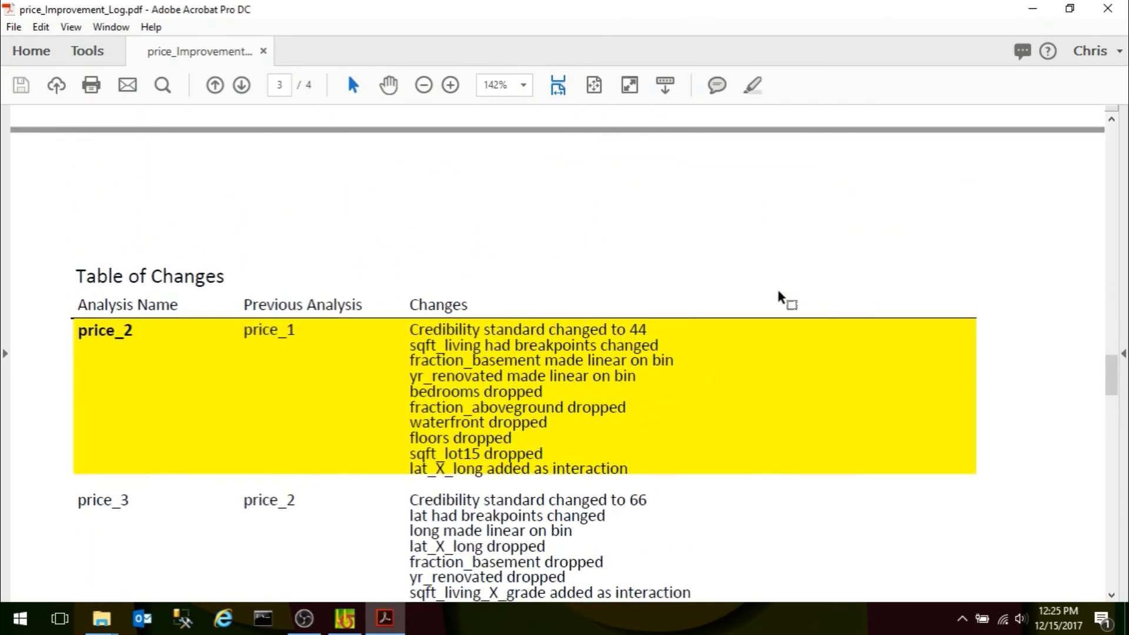
pyautogui.scroll(3, 779, 297)
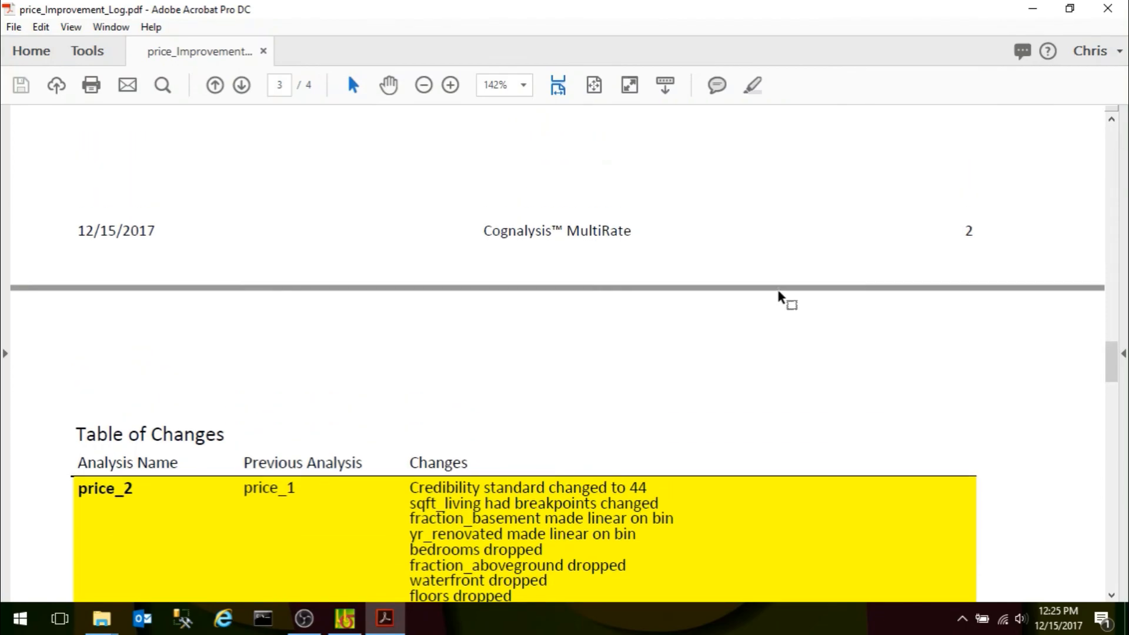
pyautogui.scroll(5, 779, 297)
pyautogui.scroll(-7, 779, 297)
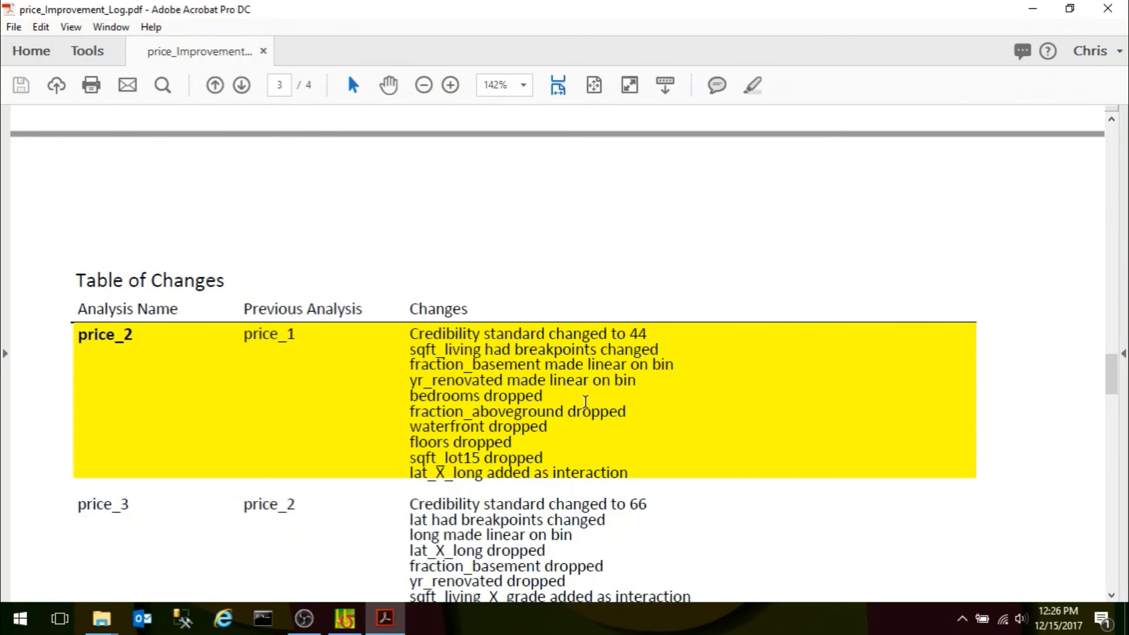
pyautogui.scroll(-4, 591, 414)
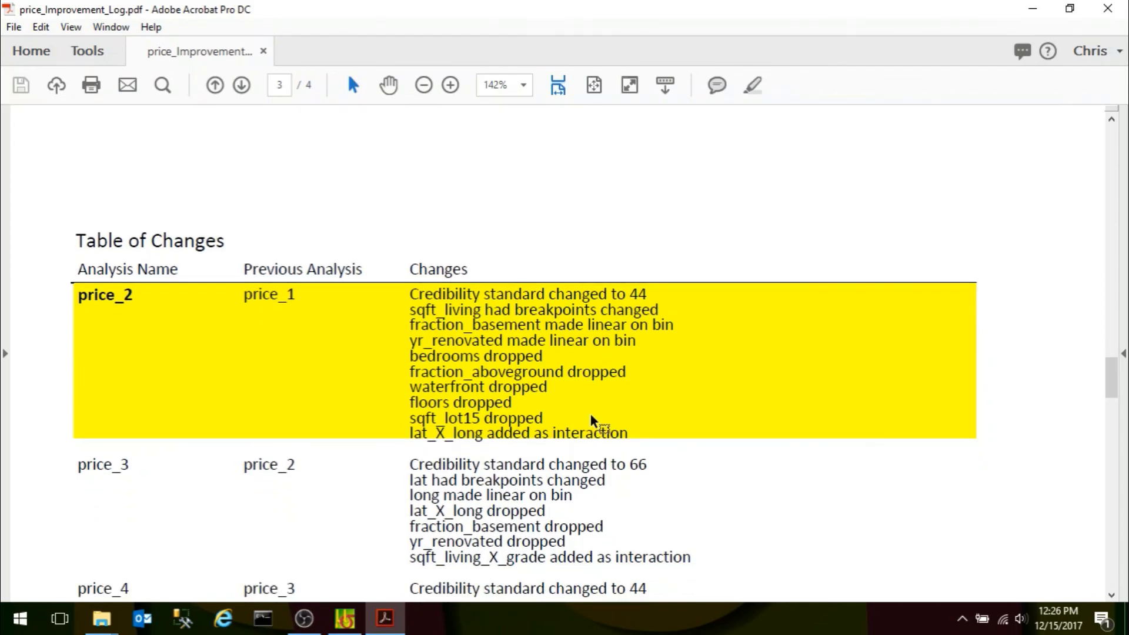
pyautogui.click(1030, 10)
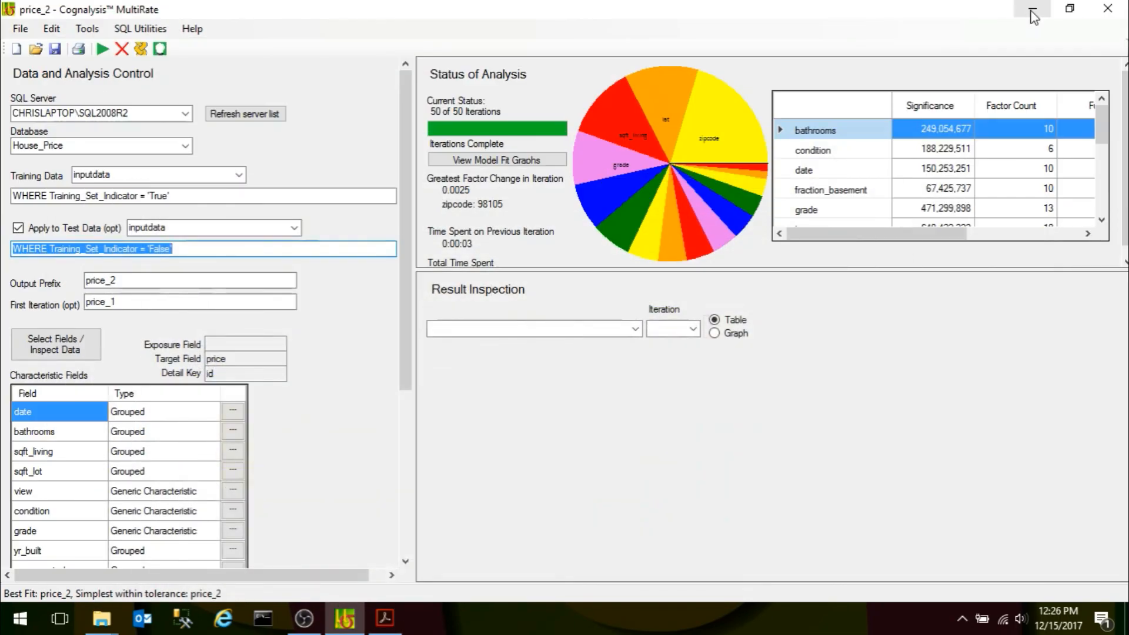